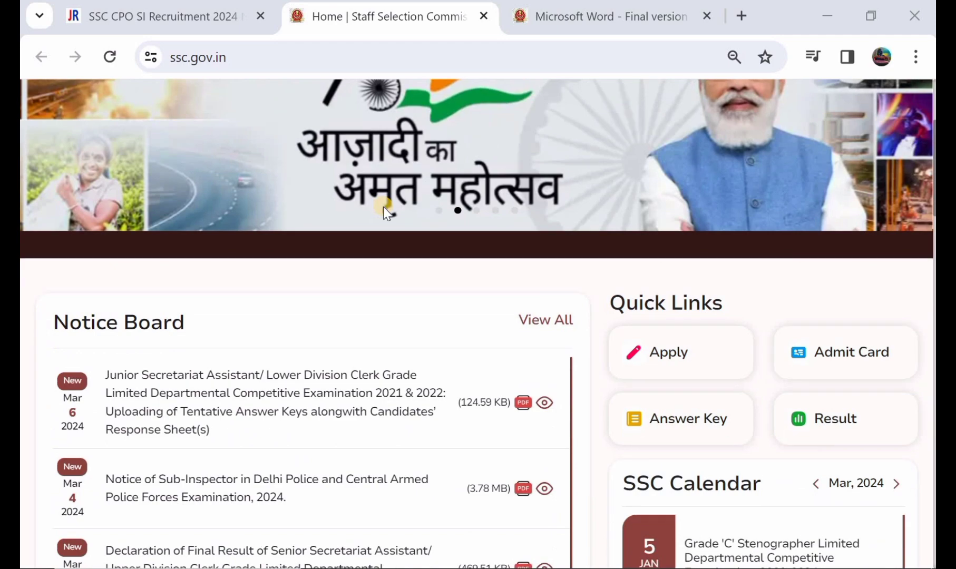
{"action": "scroll", "coordinate": [383, 208], "scroll_direction": "down", "scroll_amount": 1}
{"action": "scroll", "coordinate": [383, 208], "scroll_direction": "up", "scroll_amount": 2}
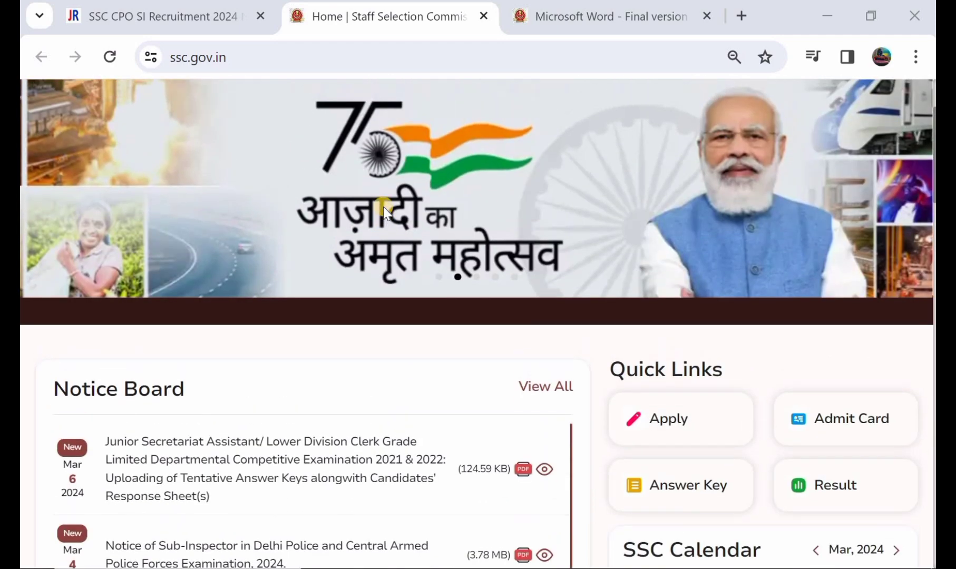
{"action": "scroll", "coordinate": [383, 208], "scroll_direction": "down", "scroll_amount": 1}
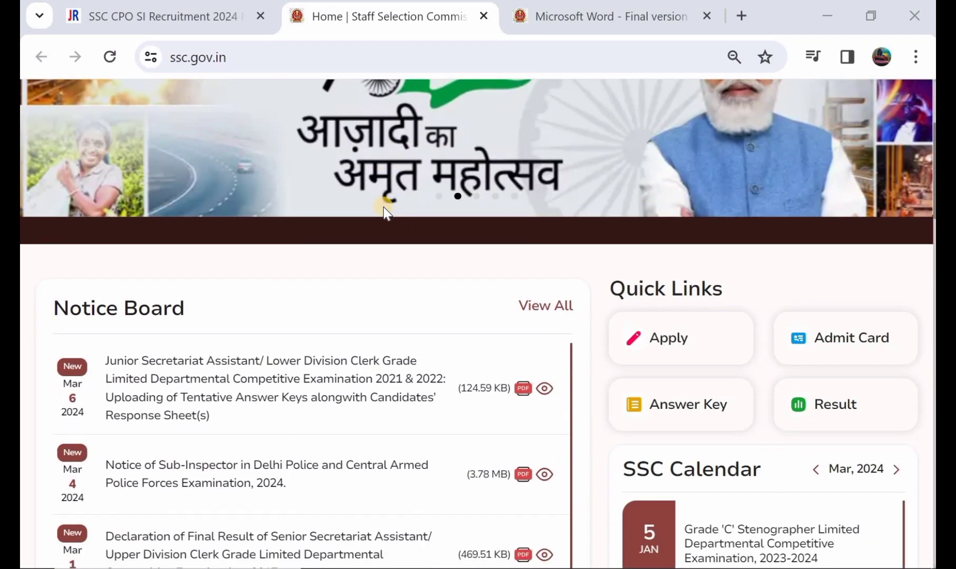
{"action": "scroll", "coordinate": [383, 208], "scroll_direction": "down", "scroll_amount": 1}
{"action": "scroll", "coordinate": [383, 207], "scroll_direction": "up", "scroll_amount": 1}
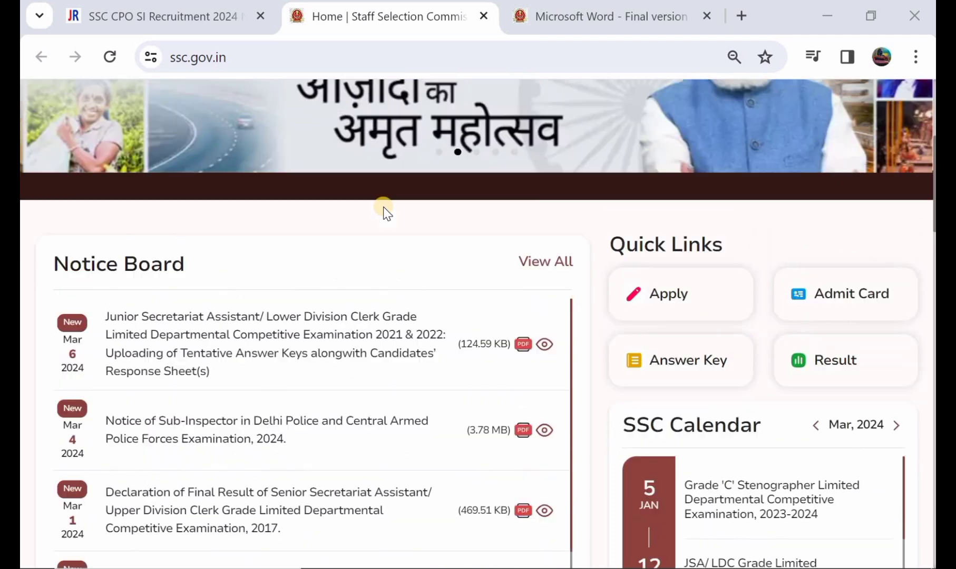
{"action": "scroll", "coordinate": [383, 207], "scroll_direction": "up", "scroll_amount": 2}
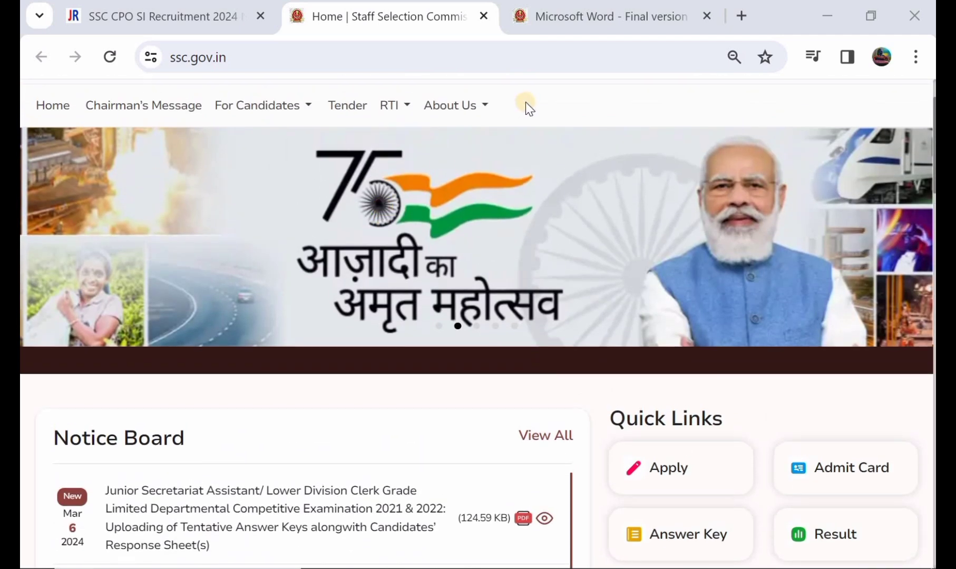
- Open the Sub-Inspector in Delhi Police and Central Armed Police Forces Examination, 2024 notice and read its table of important dates
{"action": "left_click", "coordinate": [628, 21]}
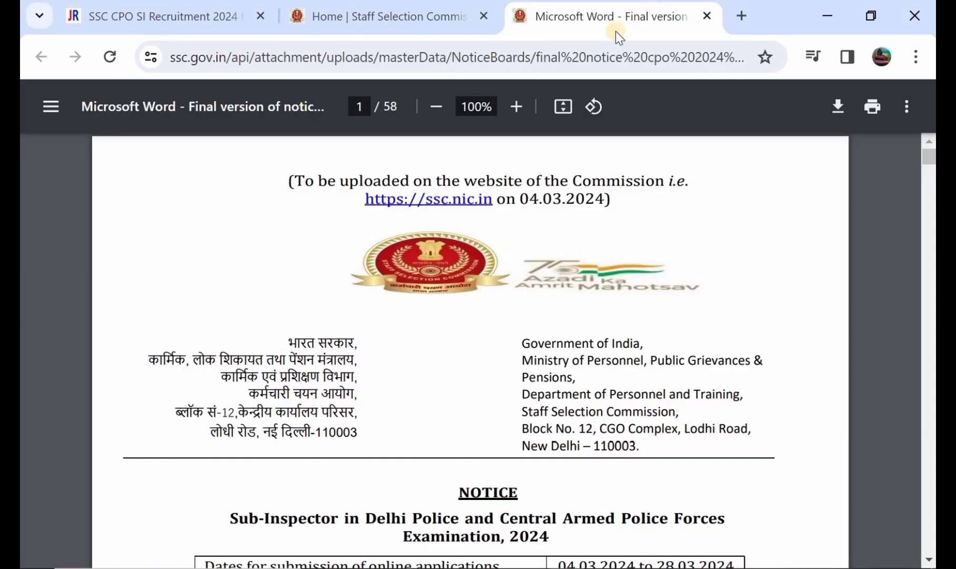
{"action": "scroll", "coordinate": [460, 252], "scroll_direction": "down", "scroll_amount": 3}
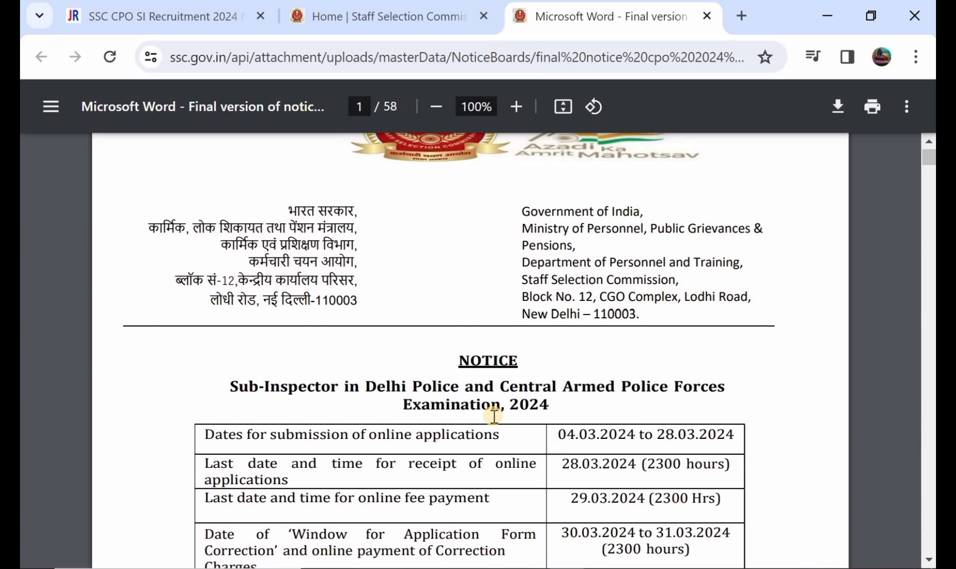
{"action": "scroll", "coordinate": [494, 417], "scroll_direction": "down", "scroll_amount": 1}
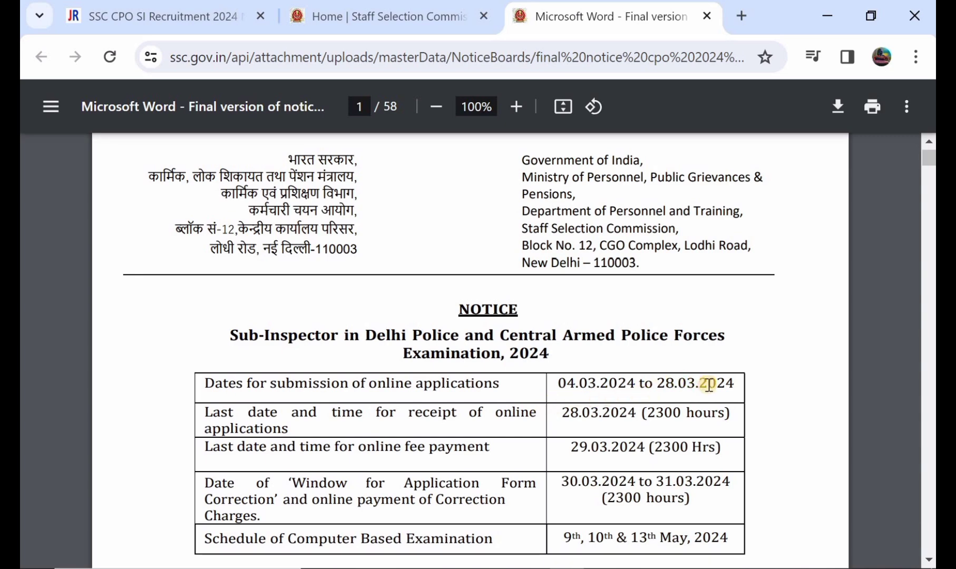
{"action": "scroll", "coordinate": [686, 385], "scroll_direction": "down", "scroll_amount": 1}
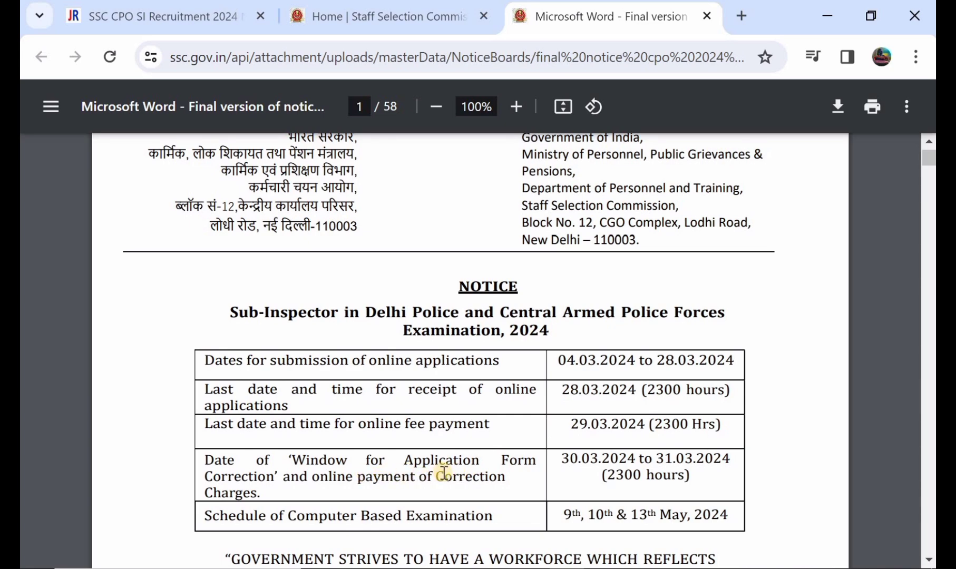
{"action": "scroll", "coordinate": [543, 456], "scroll_direction": "down", "scroll_amount": 1}
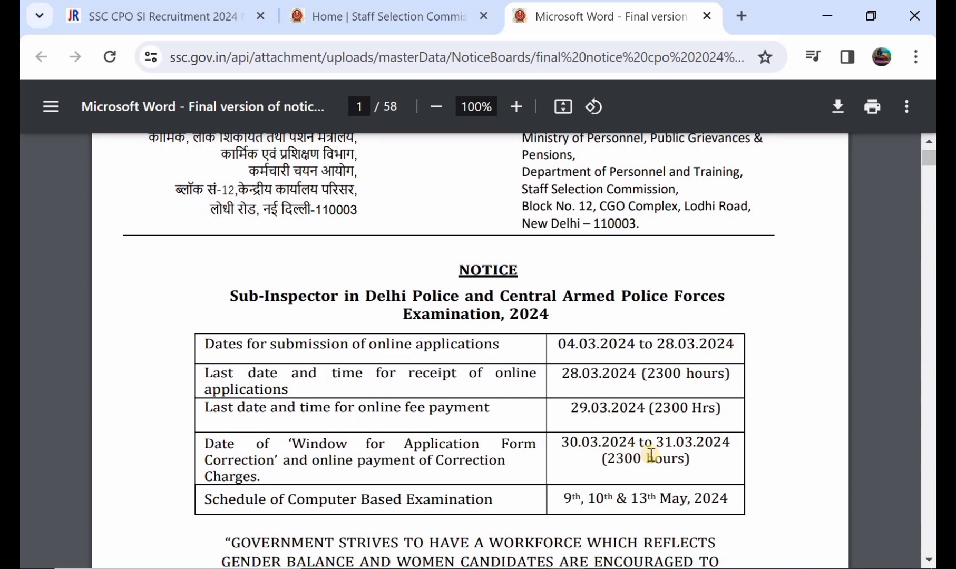
{"action": "scroll", "coordinate": [652, 456], "scroll_direction": "down", "scroll_amount": 2}
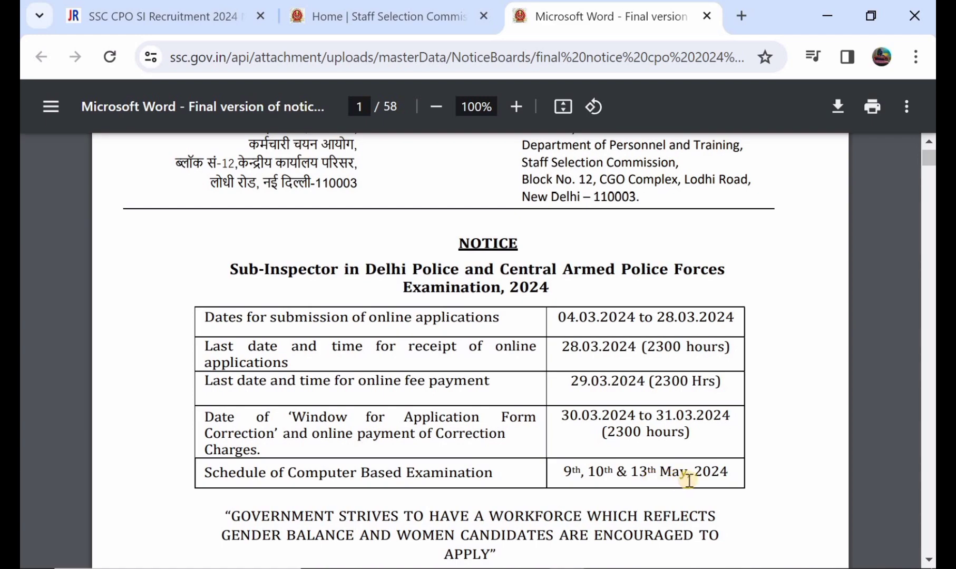
- Review the post descriptions with pay scales and the tentative vacancies tables for Delhi Police and CAPFs in the notice
{"action": "scroll", "coordinate": [688, 480], "scroll_direction": "down", "scroll_amount": 7}
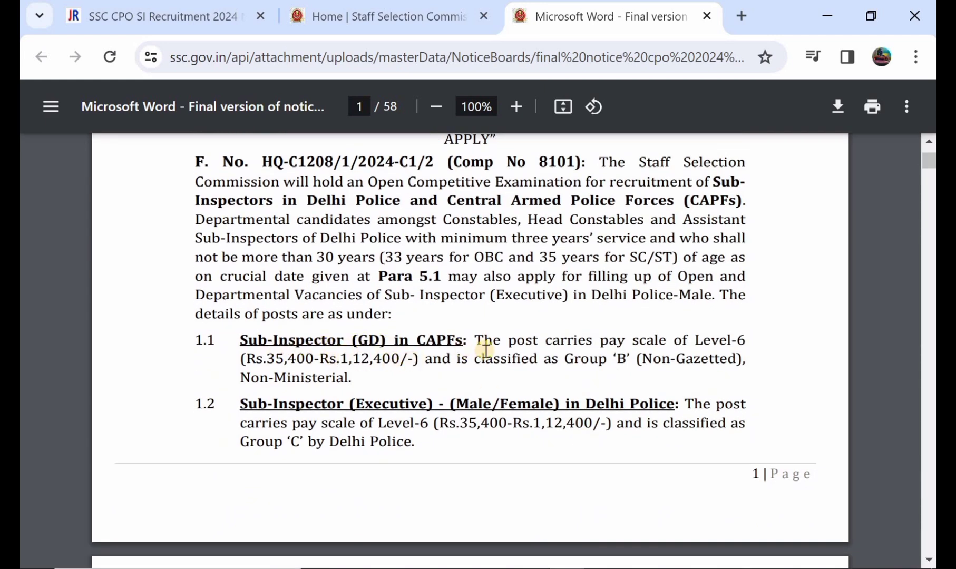
{"action": "scroll", "coordinate": [485, 349], "scroll_direction": "down", "scroll_amount": 1}
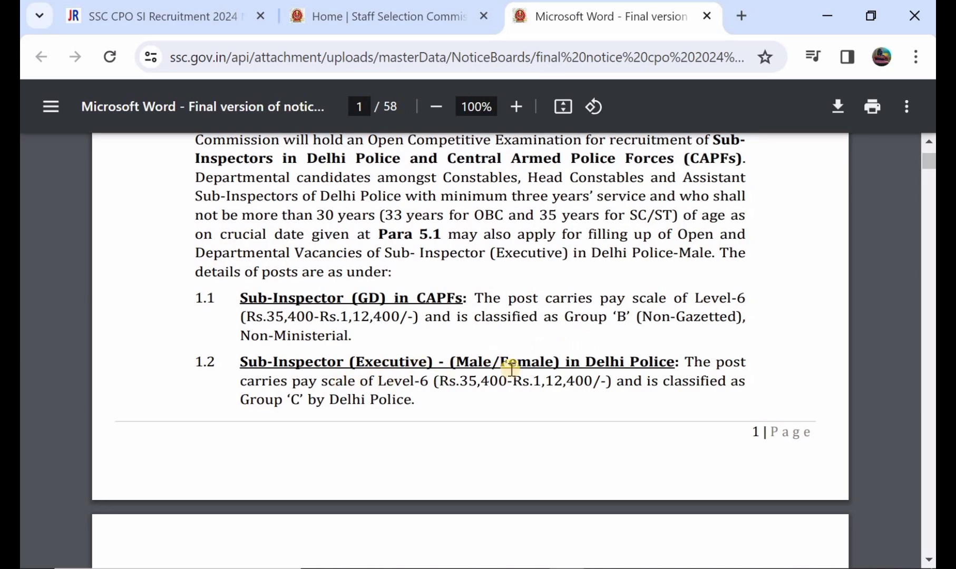
{"action": "scroll", "coordinate": [512, 369], "scroll_direction": "down", "scroll_amount": 5}
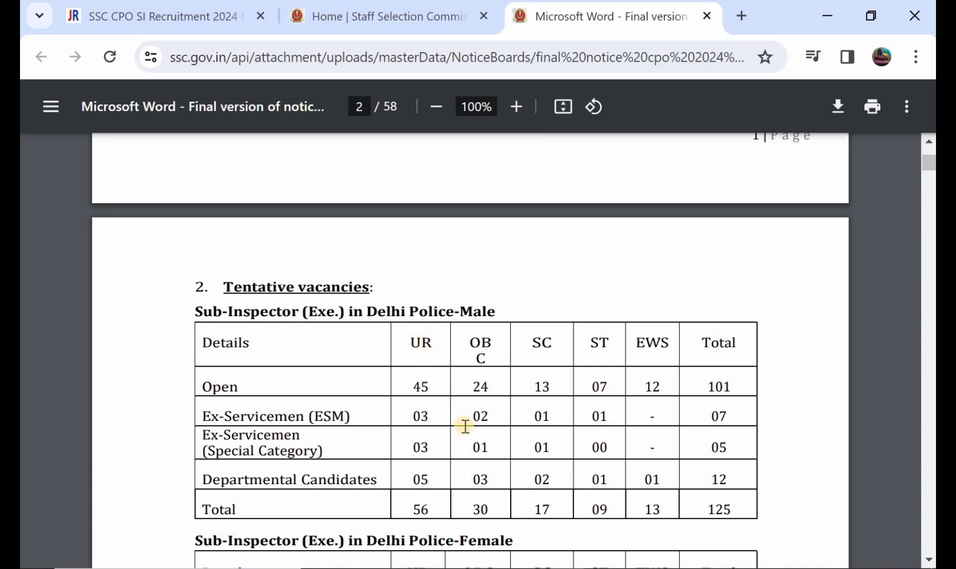
{"action": "scroll", "coordinate": [465, 426], "scroll_direction": "down", "scroll_amount": 1}
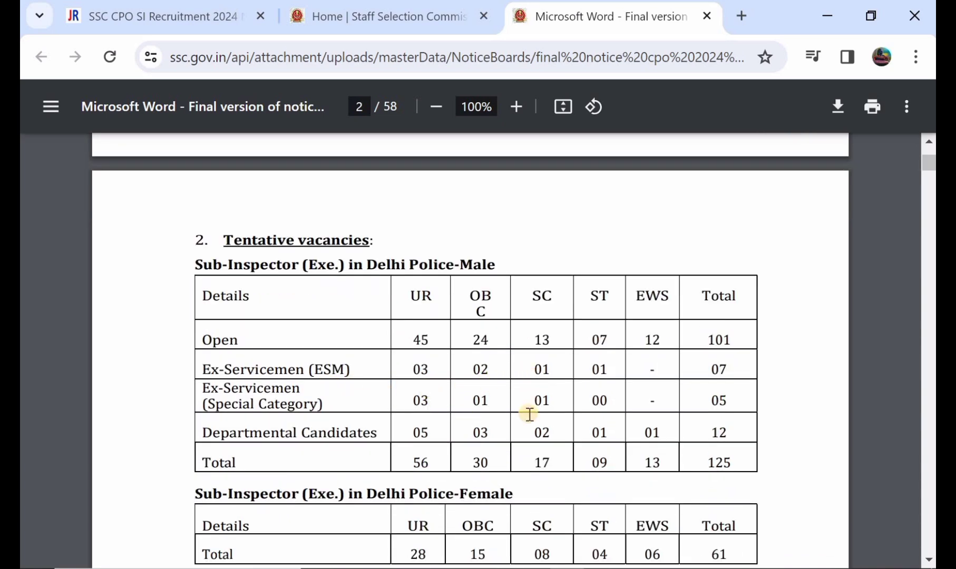
{"action": "scroll", "coordinate": [529, 414], "scroll_direction": "down", "scroll_amount": 1}
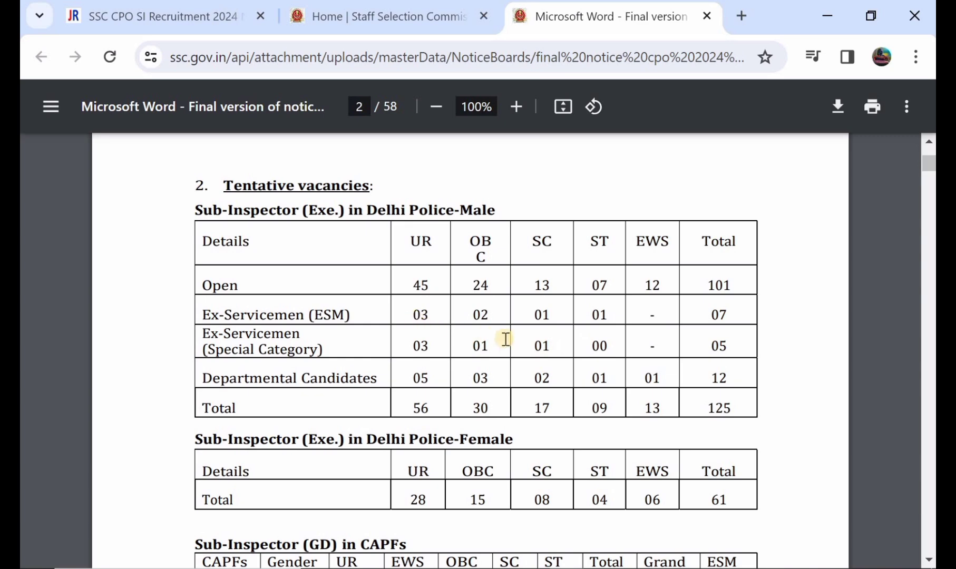
{"action": "scroll", "coordinate": [505, 357], "scroll_direction": "down", "scroll_amount": 1}
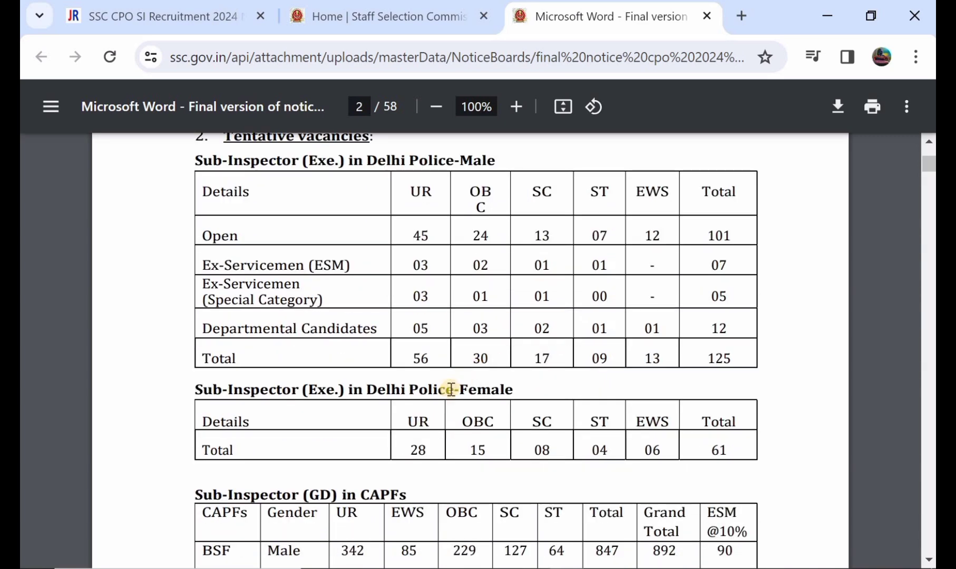
{"action": "scroll", "coordinate": [468, 434], "scroll_direction": "down", "scroll_amount": 1}
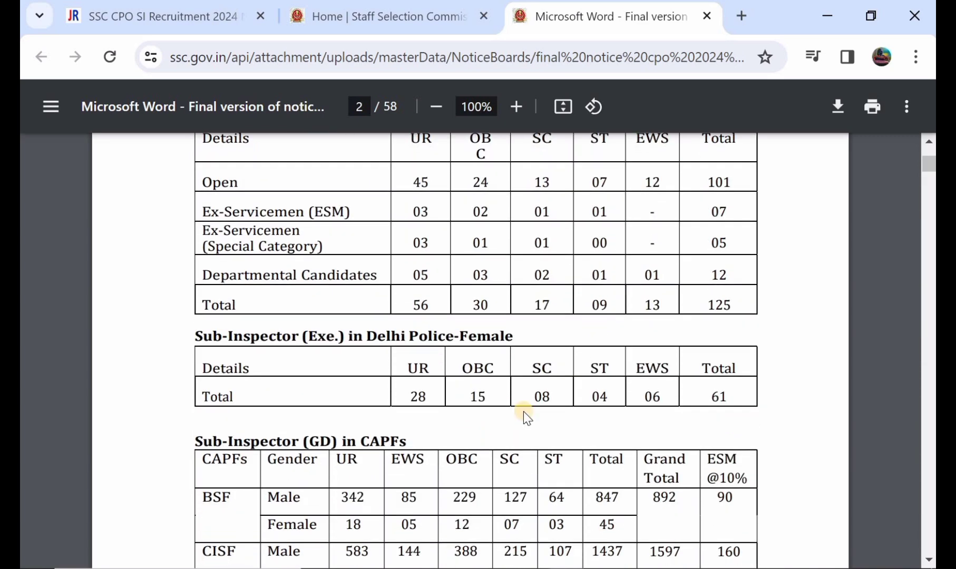
{"action": "scroll", "coordinate": [456, 441], "scroll_direction": "down", "scroll_amount": 1}
{"action": "scroll", "coordinate": [456, 442], "scroll_direction": "down", "scroll_amount": 1}
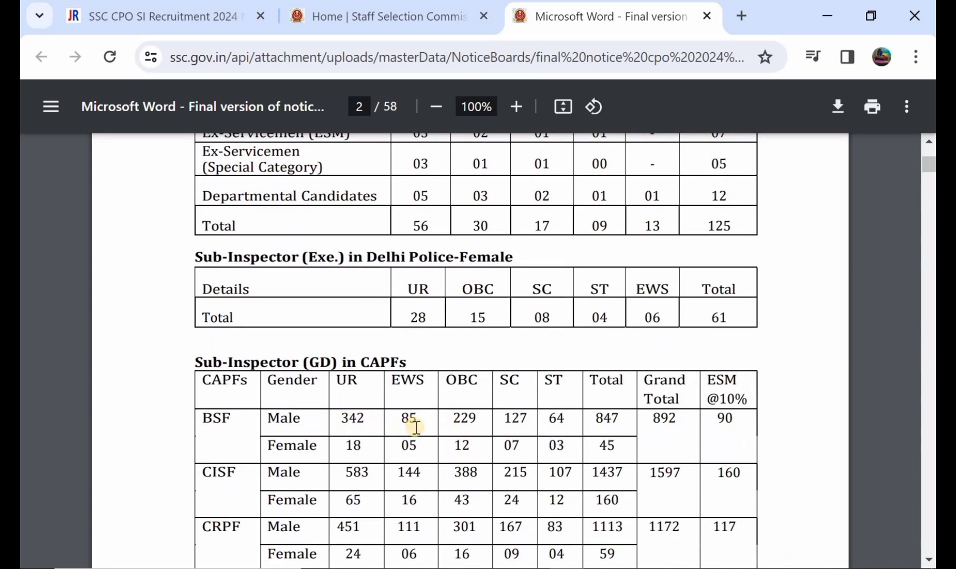
{"action": "scroll", "coordinate": [416, 427], "scroll_direction": "down", "scroll_amount": 1}
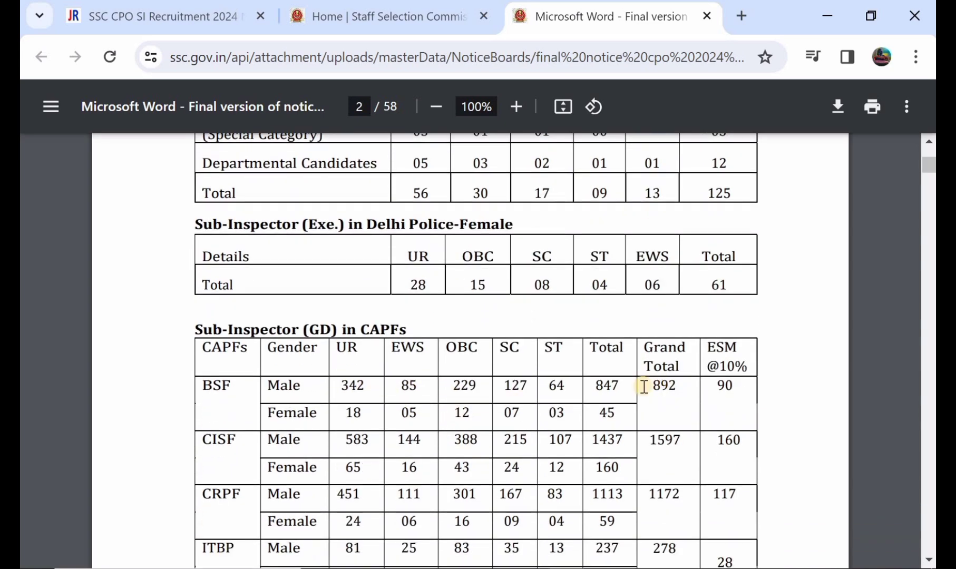
{"action": "scroll", "coordinate": [440, 419], "scroll_direction": "down", "scroll_amount": 4}
{"action": "scroll", "coordinate": [441, 419], "scroll_direction": "down", "scroll_amount": 8}
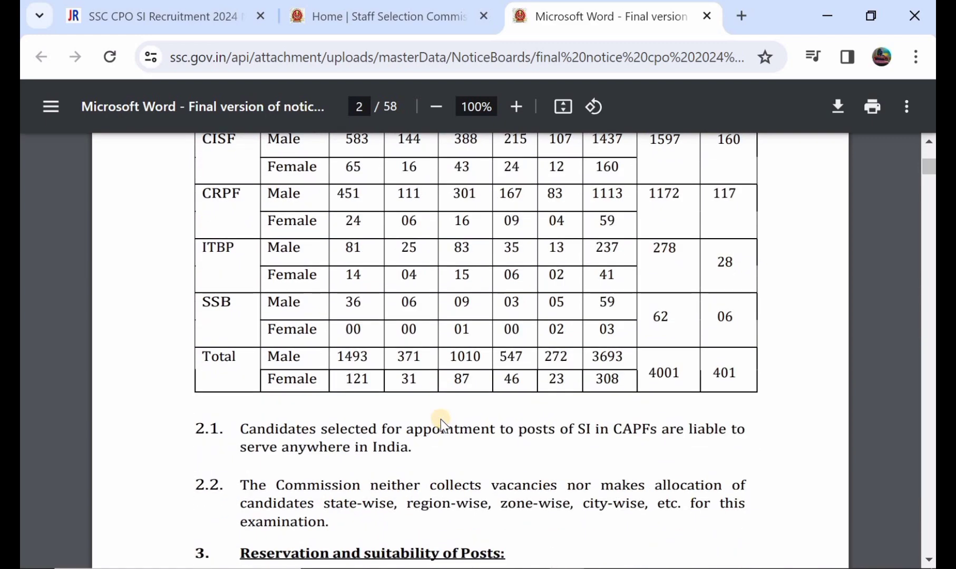
- Read the notice's Age Limit section and the table of permissible age relaxation by category
{"action": "scroll", "coordinate": [440, 419], "scroll_direction": "down", "scroll_amount": 8}
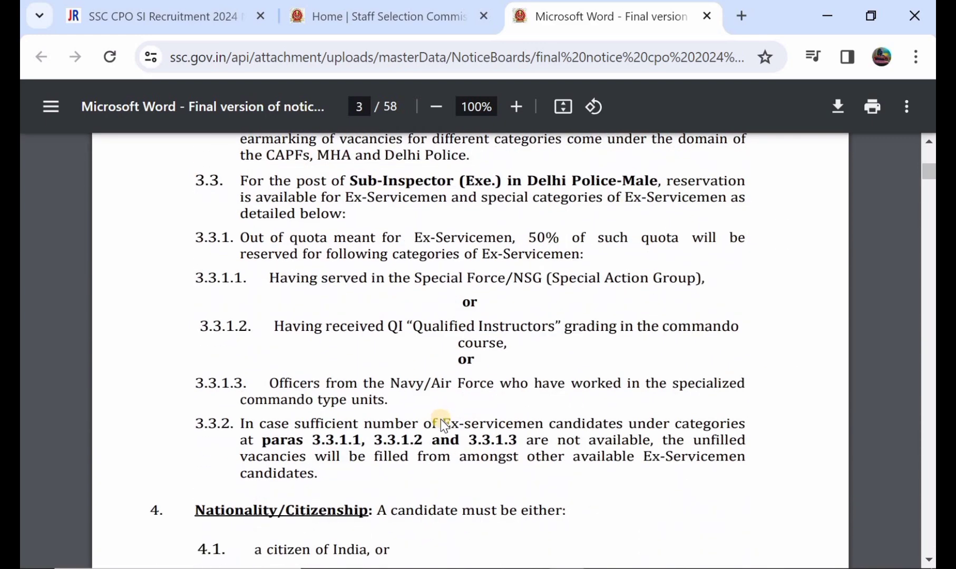
{"action": "scroll", "coordinate": [441, 419], "scroll_direction": "down", "scroll_amount": 4}
{"action": "scroll", "coordinate": [441, 419], "scroll_direction": "down", "scroll_amount": 6}
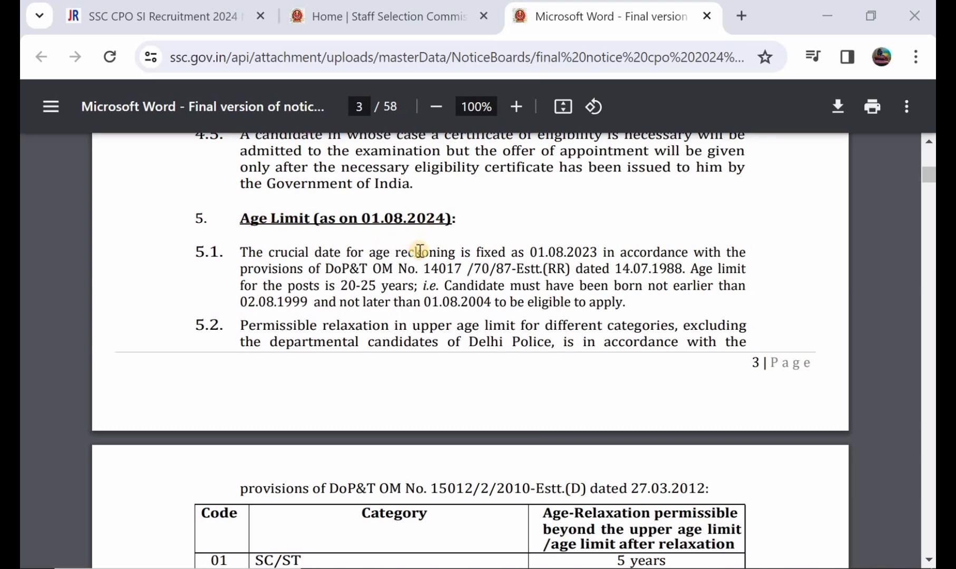
{"action": "scroll", "coordinate": [419, 251], "scroll_direction": "down", "scroll_amount": 6}
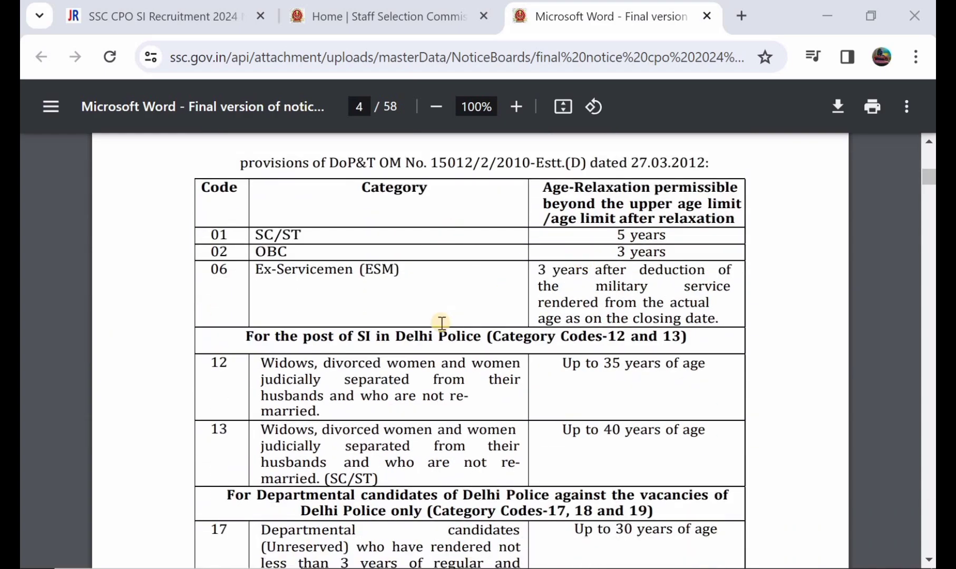
- Examine the Essential Educational Qualification section of the notice and the certificate requirements preceding it
{"action": "scroll", "coordinate": [442, 322], "scroll_direction": "down", "scroll_amount": 5}
{"action": "scroll", "coordinate": [442, 322], "scroll_direction": "down", "scroll_amount": 15}
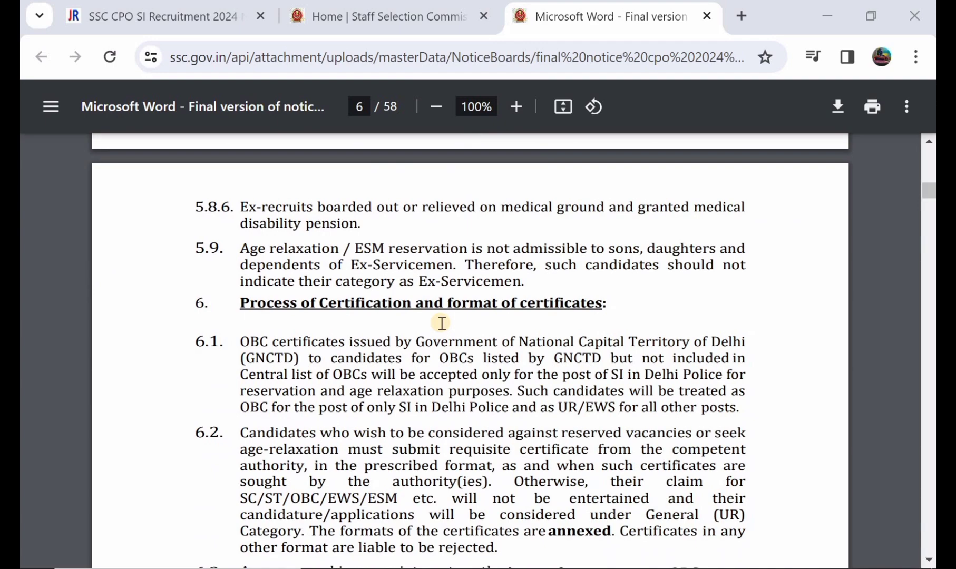
{"action": "scroll", "coordinate": [442, 322], "scroll_direction": "down", "scroll_amount": 12}
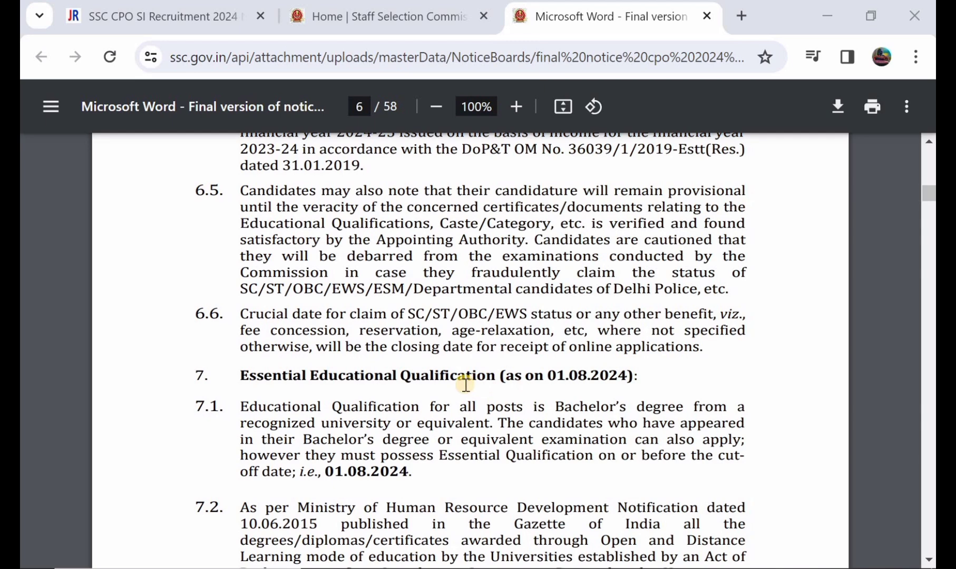
{"action": "scroll", "coordinate": [466, 384], "scroll_direction": "down", "scroll_amount": 1}
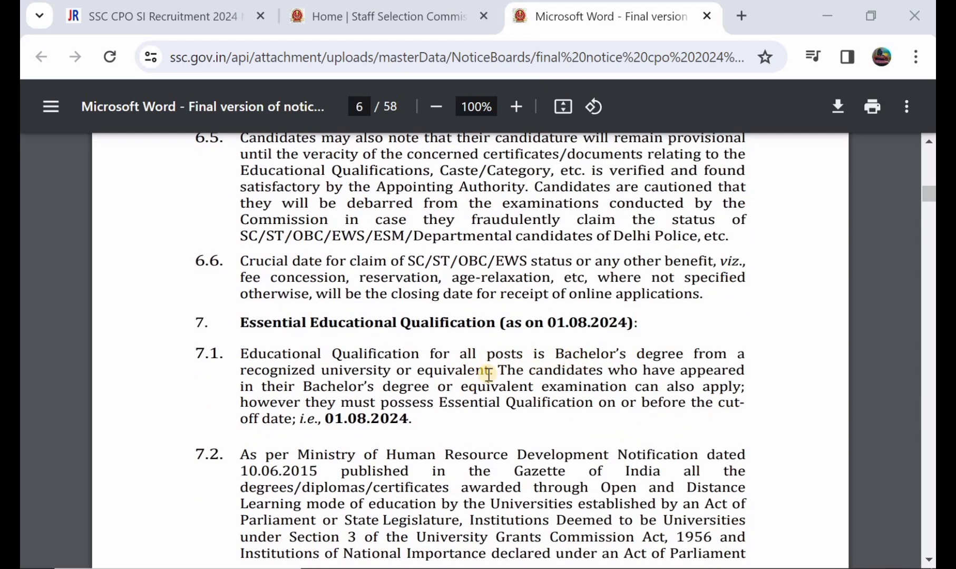
{"action": "scroll", "coordinate": [427, 383], "scroll_direction": "down", "scroll_amount": 1}
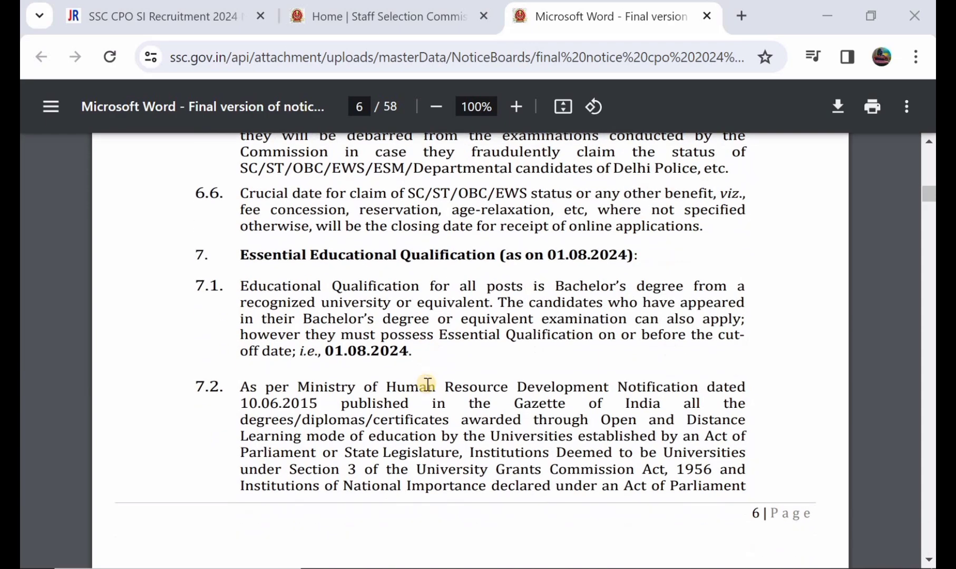
{"action": "scroll", "coordinate": [427, 384], "scroll_direction": "down", "scroll_amount": 4}
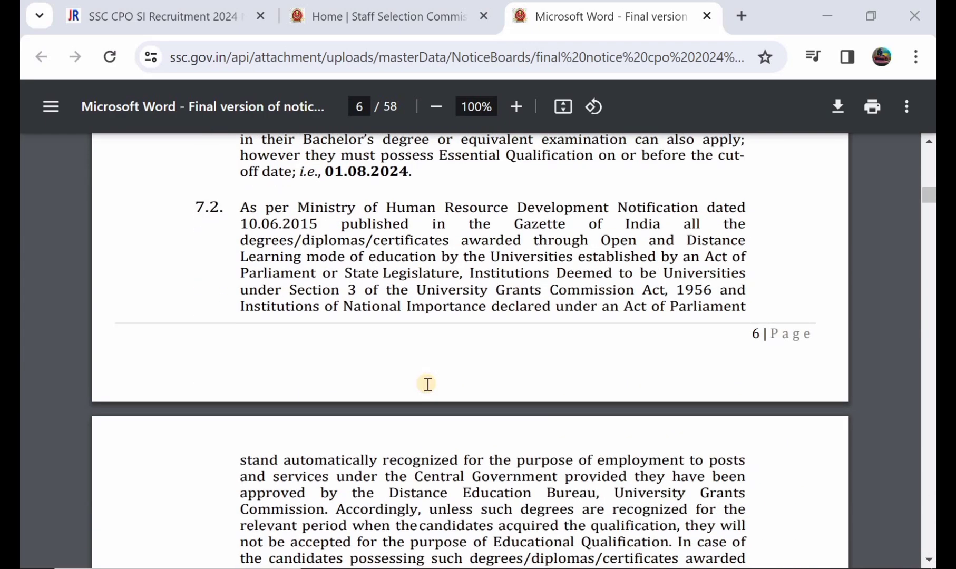
{"action": "scroll", "coordinate": [428, 385], "scroll_direction": "up", "scroll_amount": 3}
{"action": "scroll", "coordinate": [428, 384], "scroll_direction": "up", "scroll_amount": 6}
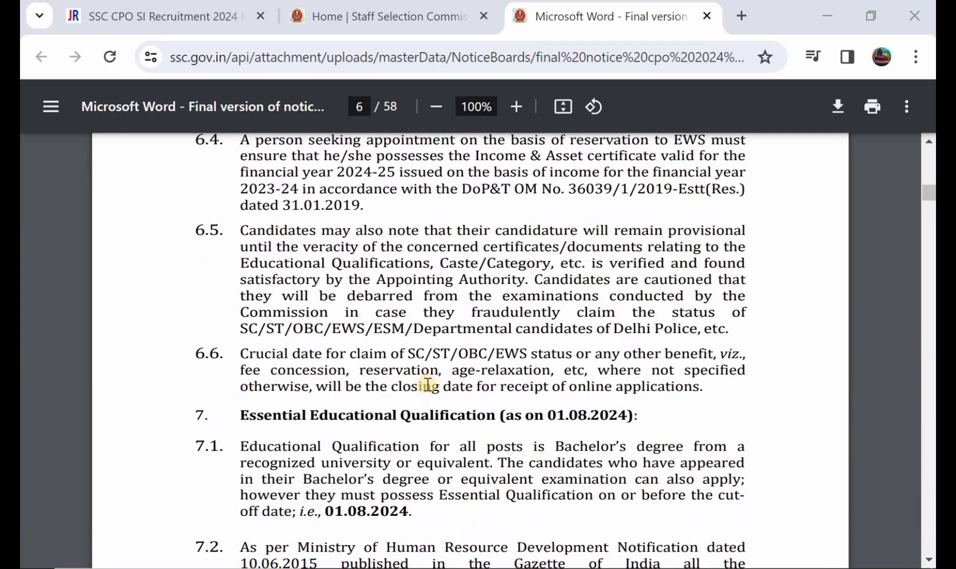
{"action": "scroll", "coordinate": [428, 384], "scroll_direction": "up", "scroll_amount": 3}
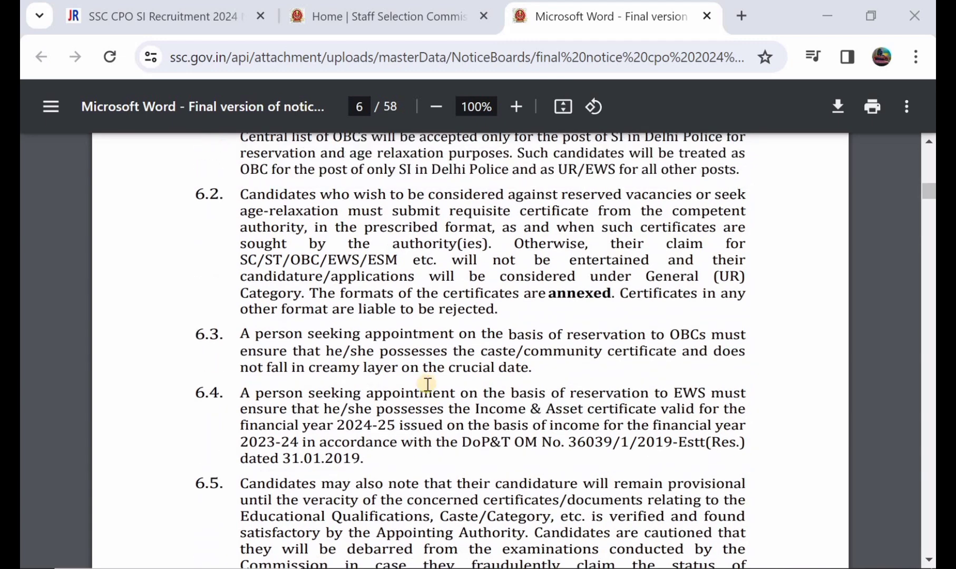
- Return to the Staff Selection Commission home page and open the candidate login or registration
{"action": "key", "text": "ctrl+shift+Tab"}
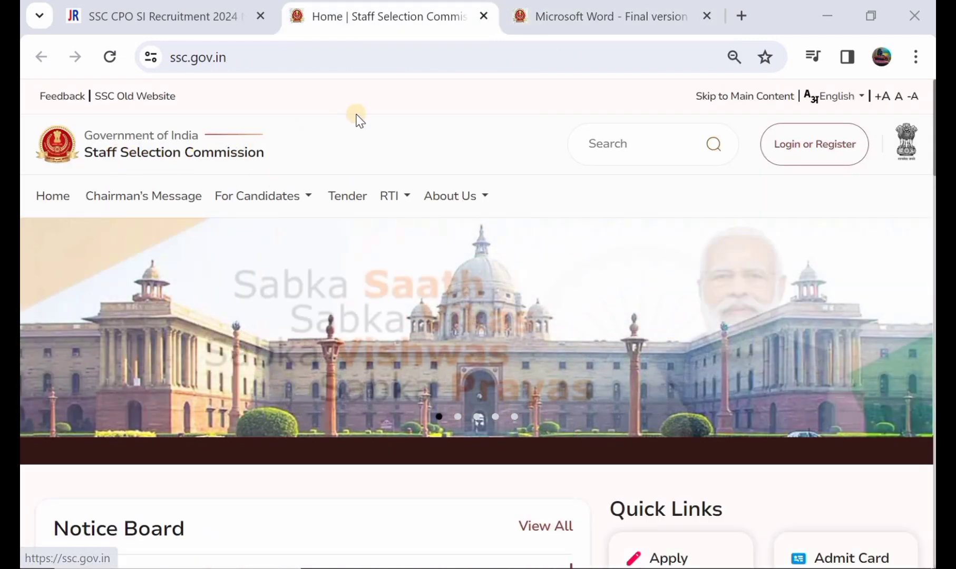
{"action": "scroll", "coordinate": [357, 120], "scroll_direction": "down", "scroll_amount": 5}
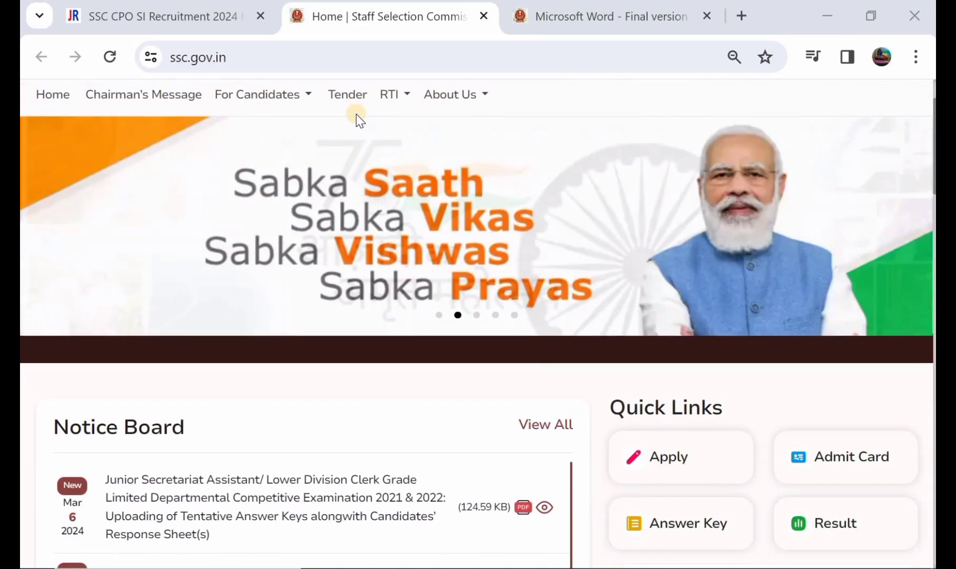
{"action": "scroll", "coordinate": [357, 120], "scroll_direction": "up", "scroll_amount": 5}
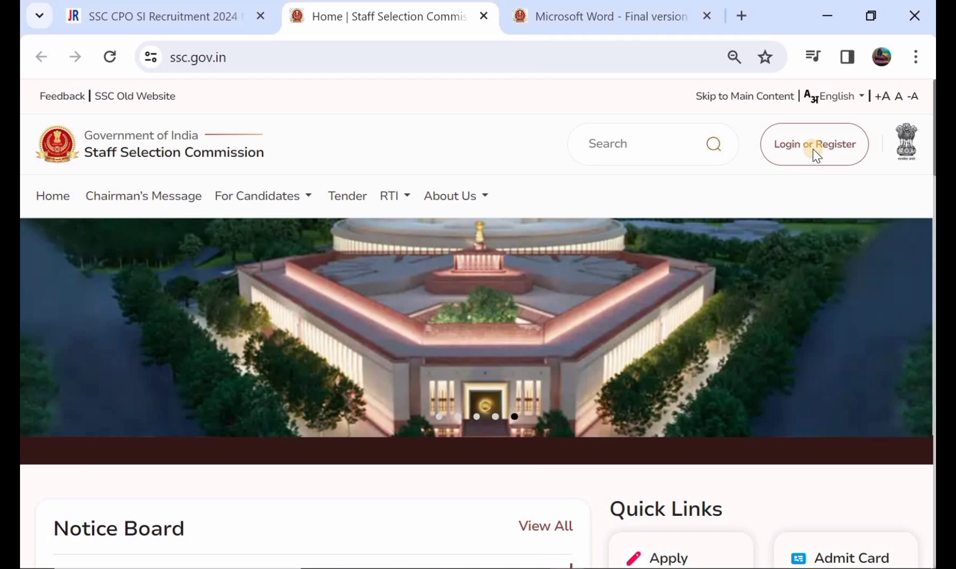
{"action": "left_click", "coordinate": [814, 153]}
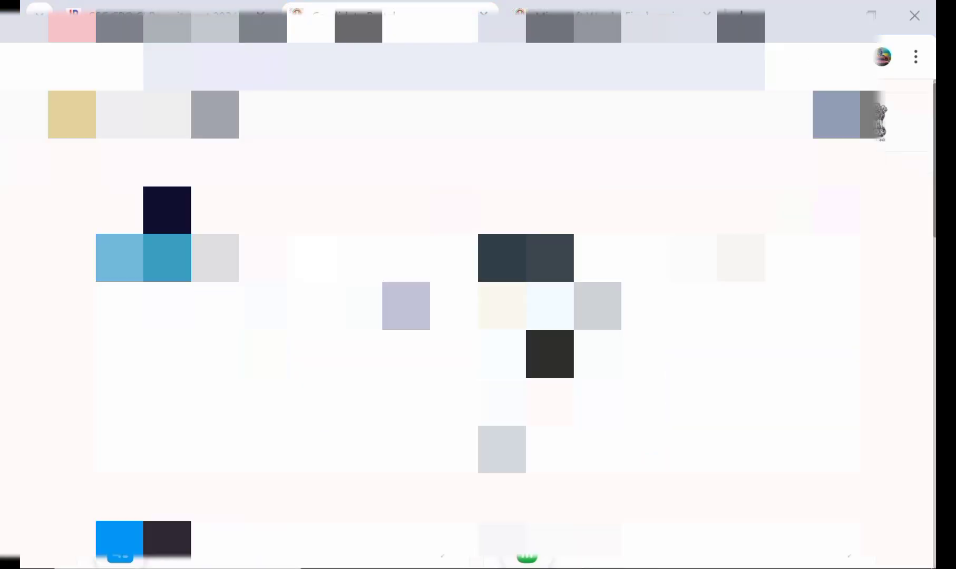
- Start an application for the Sub-Inspector in Delhi Police, CAPFs and Assistant Sub-Inspector in CISF Examination from the live examinations
{"action": "scroll", "coordinate": [448, 220], "scroll_direction": "down", "scroll_amount": 5}
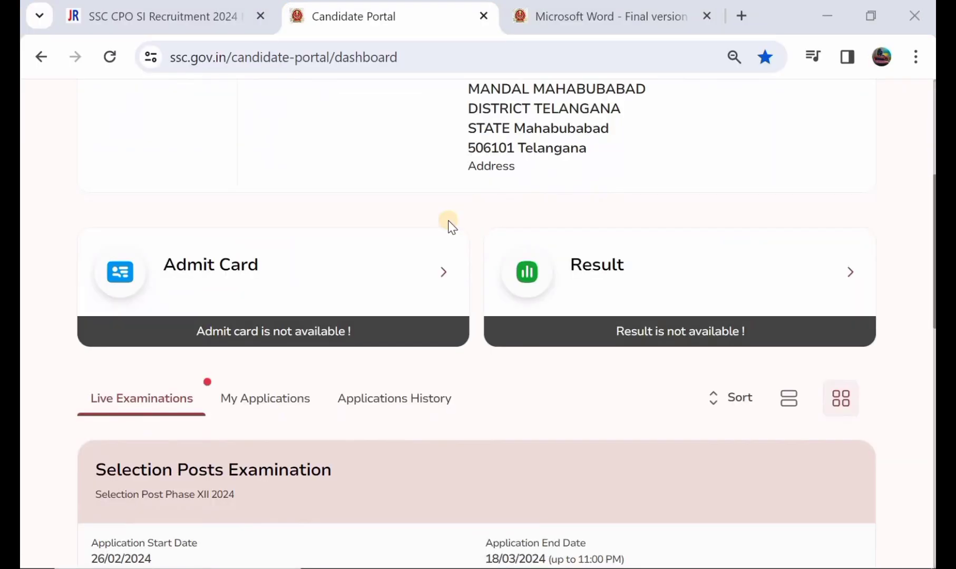
{"action": "scroll", "coordinate": [448, 220], "scroll_direction": "down", "scroll_amount": 2}
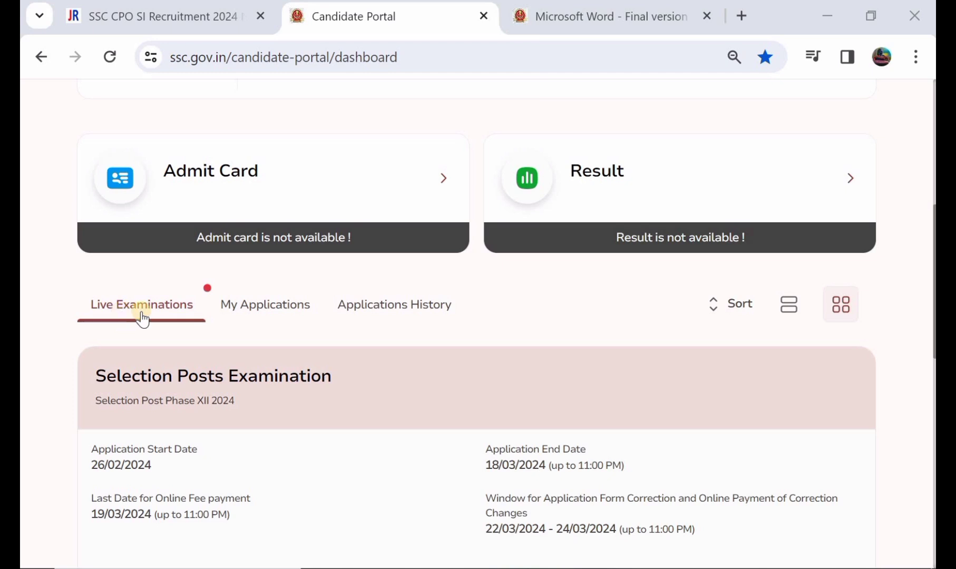
{"action": "scroll", "coordinate": [294, 427], "scroll_direction": "down", "scroll_amount": 1}
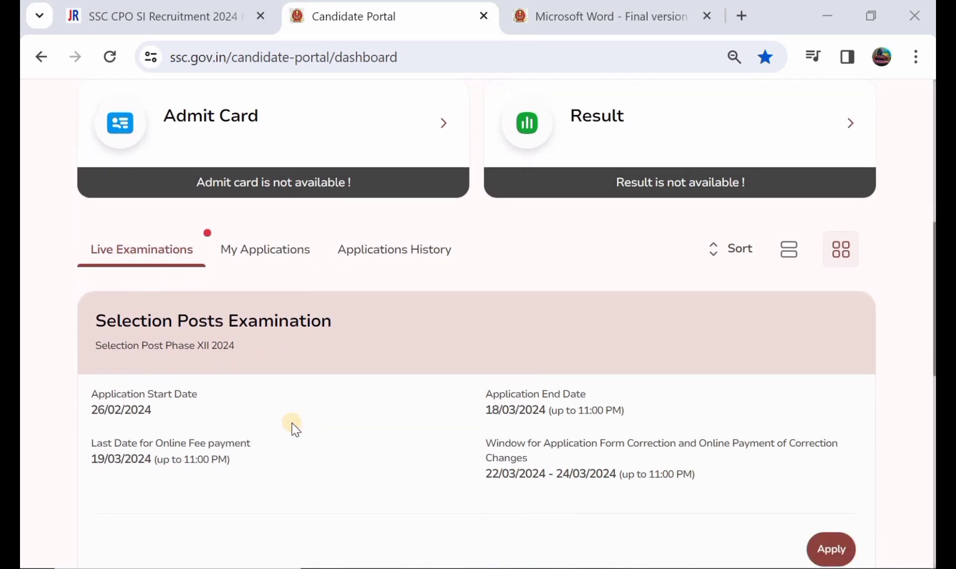
{"action": "scroll", "coordinate": [294, 427], "scroll_direction": "down", "scroll_amount": 1}
{"action": "scroll", "coordinate": [270, 402], "scroll_direction": "down", "scroll_amount": 2}
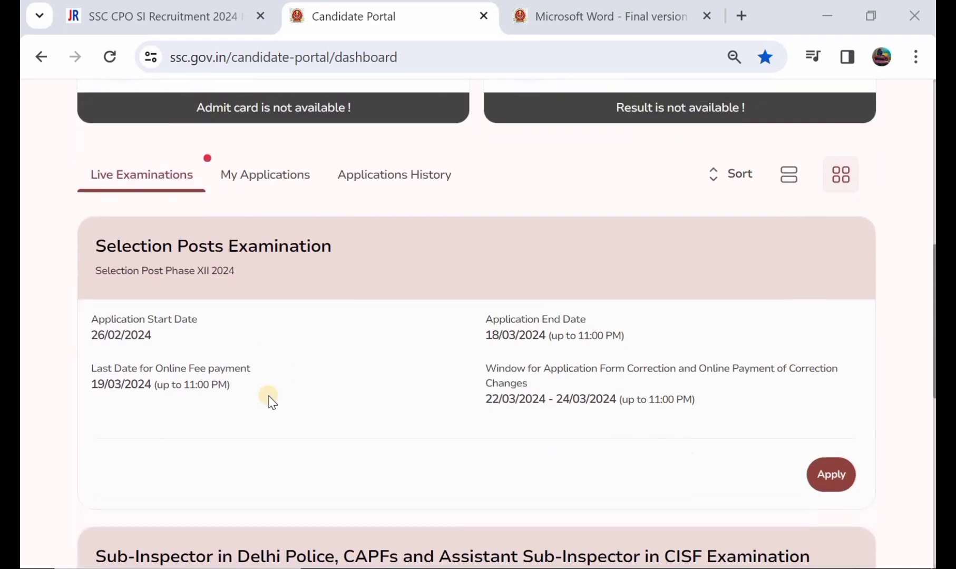
{"action": "scroll", "coordinate": [270, 402], "scroll_direction": "down", "scroll_amount": 2}
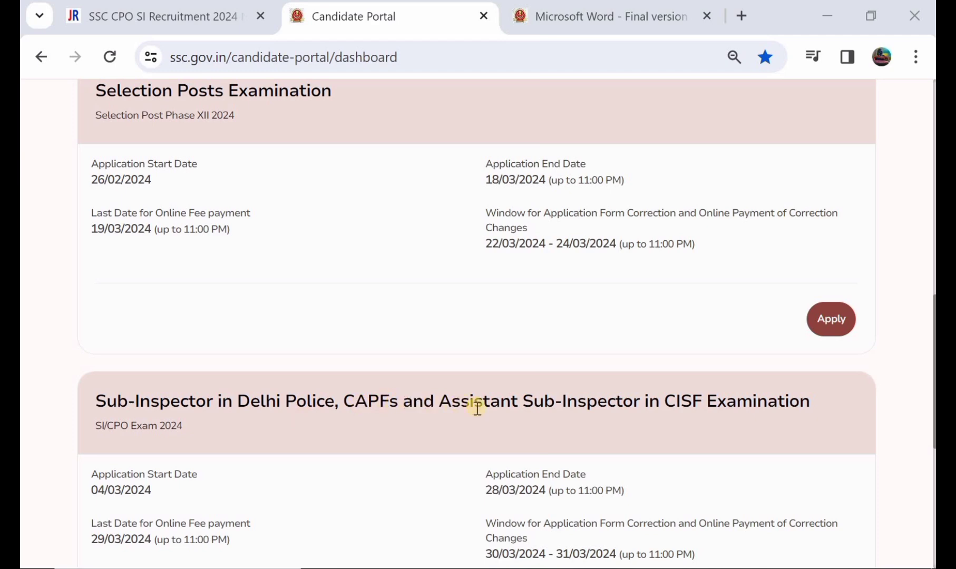
{"action": "scroll", "coordinate": [422, 431], "scroll_direction": "down", "scroll_amount": 1}
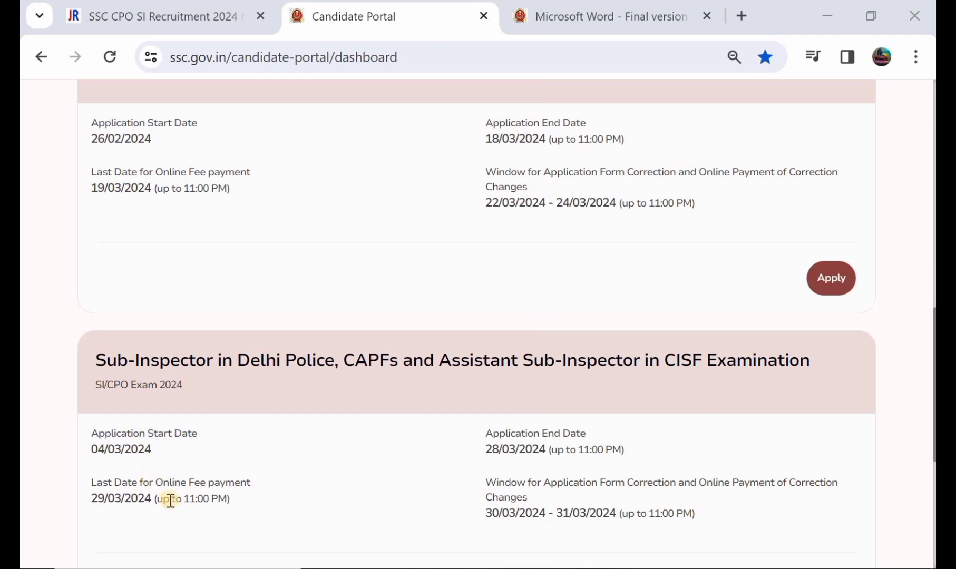
{"action": "scroll", "coordinate": [174, 499], "scroll_direction": "down", "scroll_amount": 1}
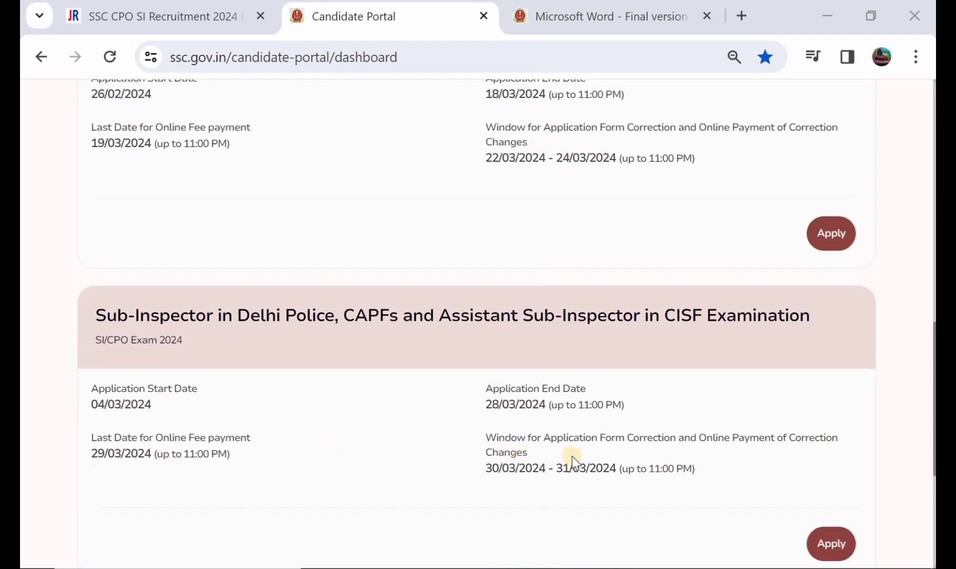
{"action": "scroll", "coordinate": [573, 455], "scroll_direction": "down", "scroll_amount": 1}
{"action": "scroll", "coordinate": [787, 348], "scroll_direction": "down", "scroll_amount": 1}
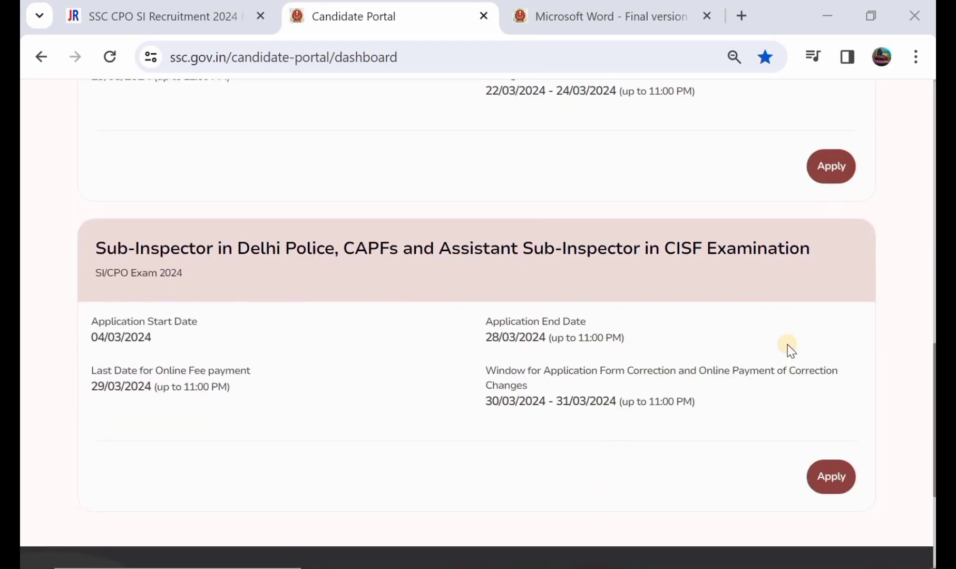
{"action": "left_click", "coordinate": [834, 478]}
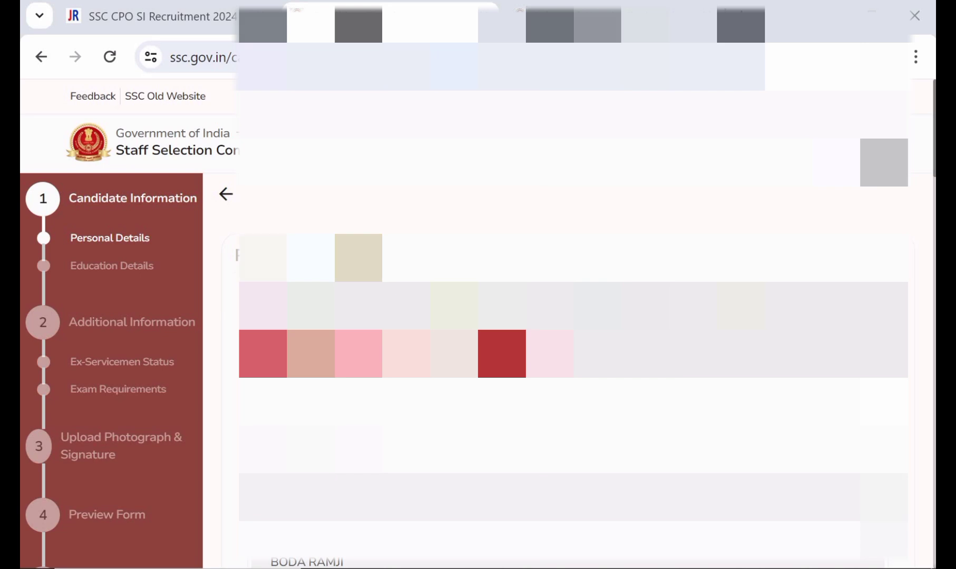
- Review the prefilled personal details, save them and continue to the Education Details form
{"action": "scroll", "coordinate": [569, 317], "scroll_direction": "down", "scroll_amount": 3}
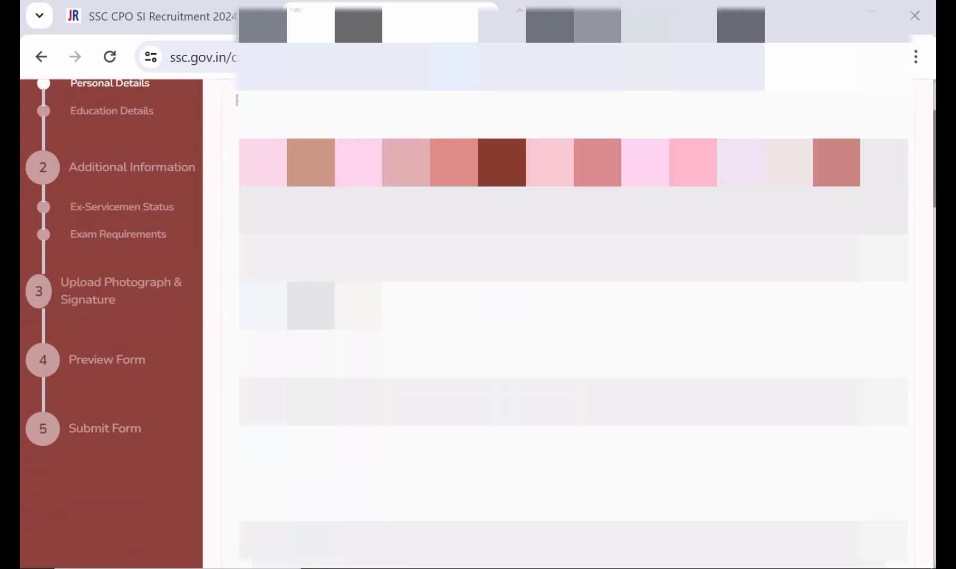
{"action": "scroll", "coordinate": [569, 316], "scroll_direction": "down", "scroll_amount": 1}
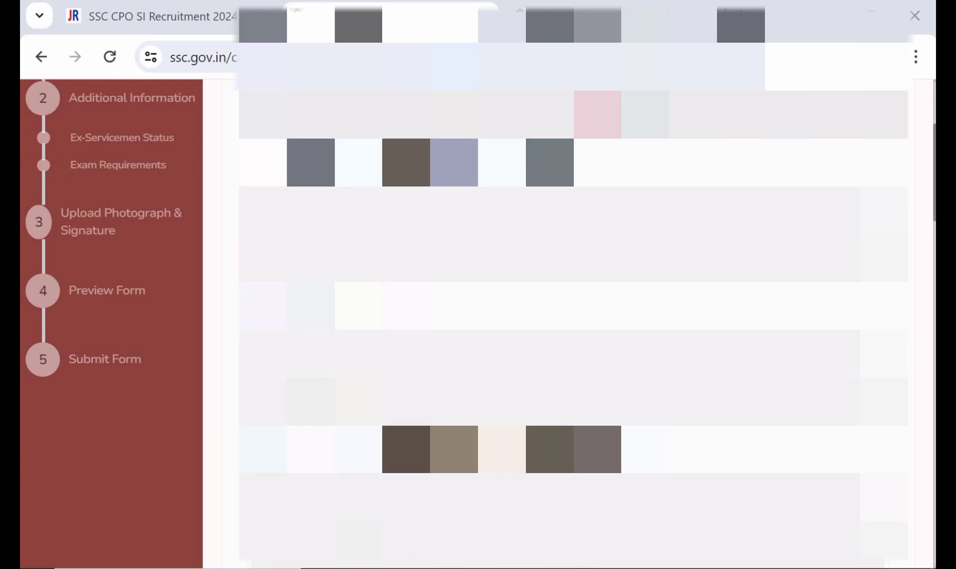
{"action": "scroll", "coordinate": [569, 316], "scroll_direction": "up", "scroll_amount": 1}
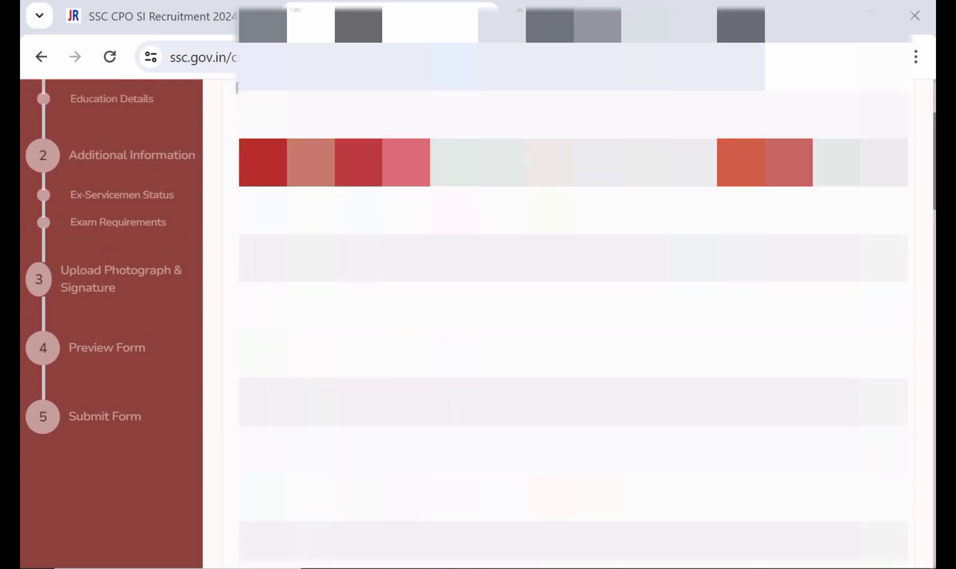
{"action": "scroll", "coordinate": [570, 317], "scroll_direction": "down", "scroll_amount": 10}
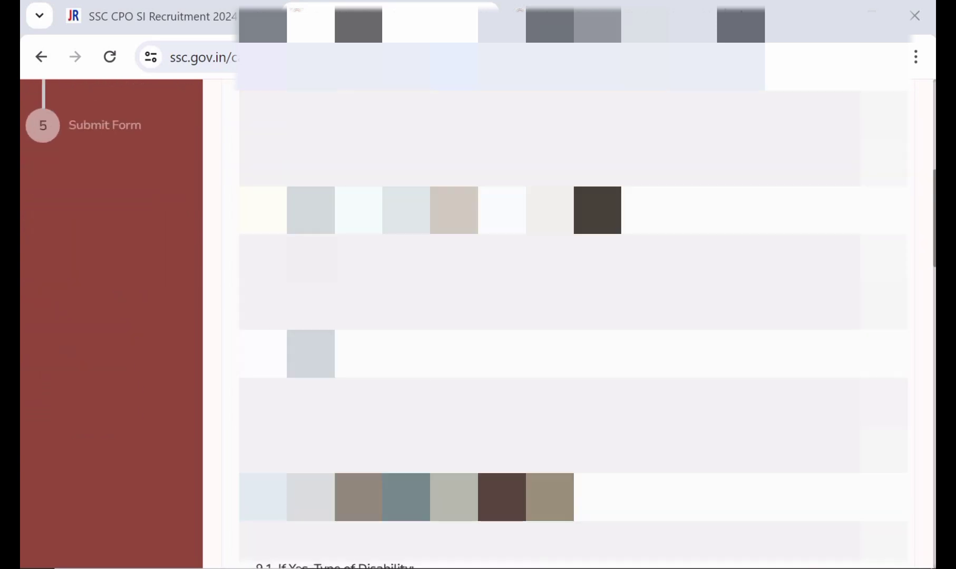
{"action": "scroll", "coordinate": [569, 317], "scroll_direction": "down", "scroll_amount": 8}
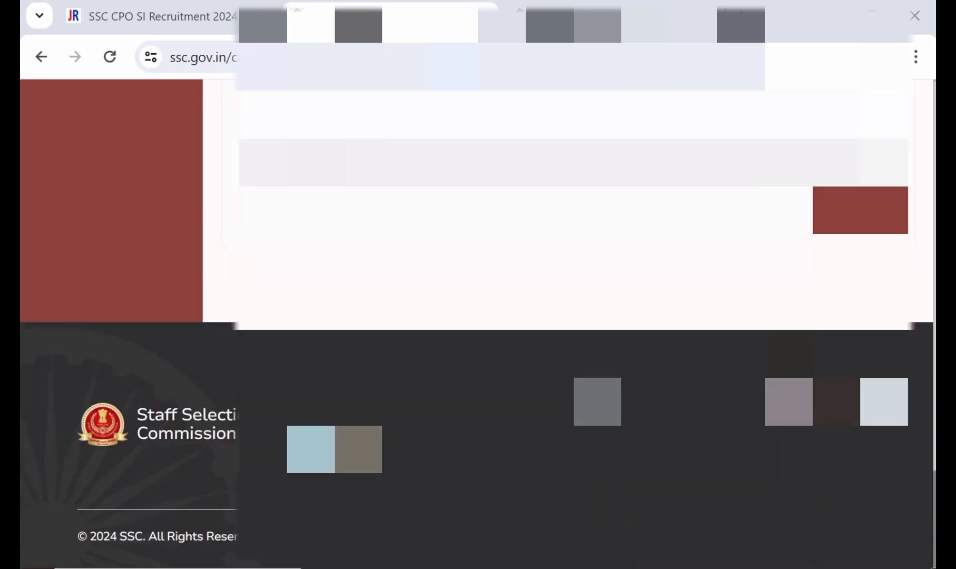
{"action": "left_click", "coordinate": [861, 210]}
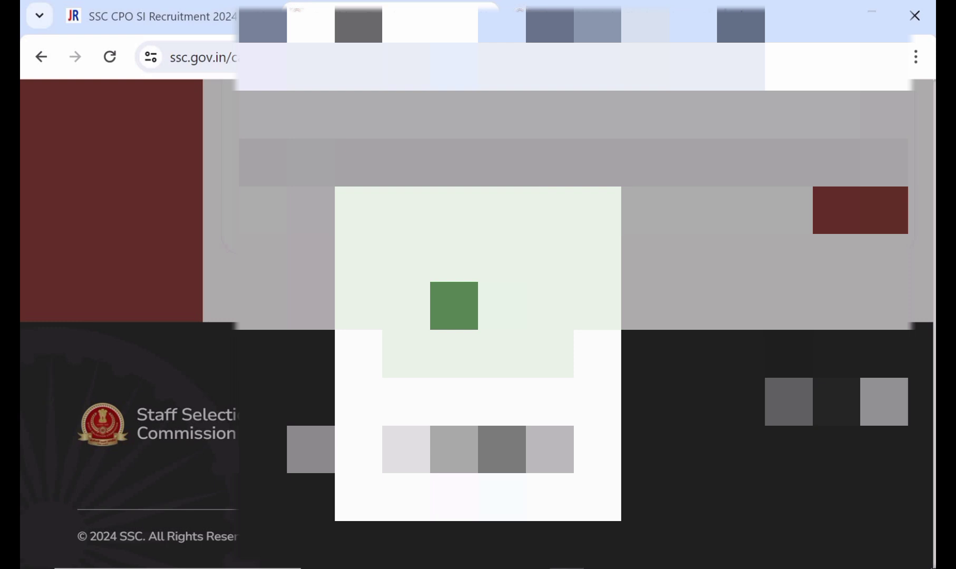
{"action": "left_click", "coordinate": [478, 473]}
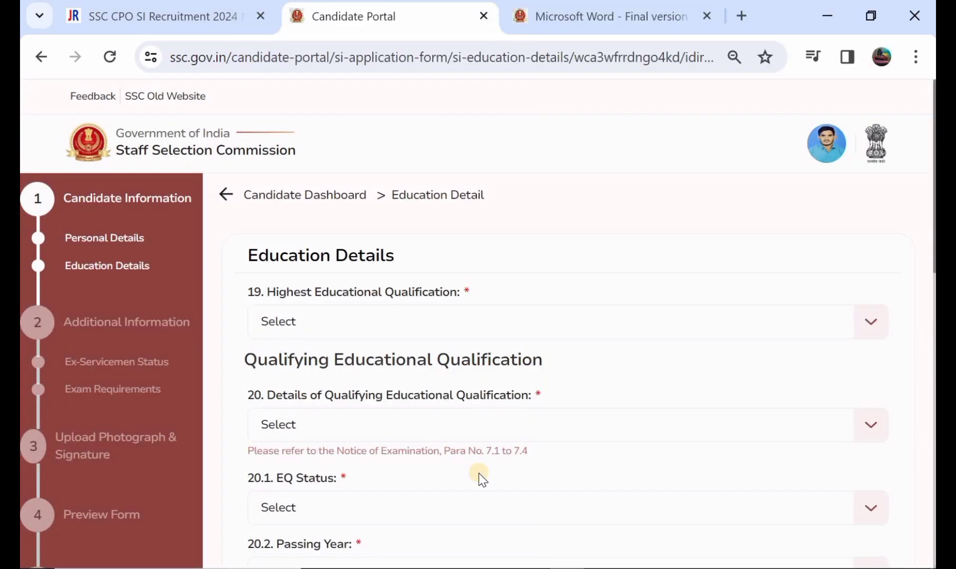
- Set the highest educational qualification to Graduation and the qualifying educational qualification to BA
{"action": "left_click", "coordinate": [369, 315]}
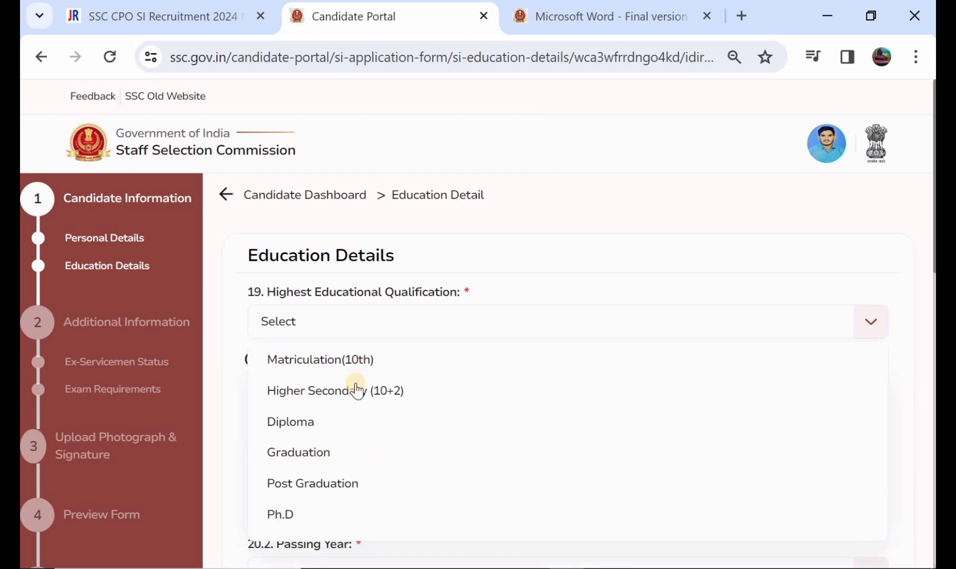
{"action": "left_click", "coordinate": [371, 453]}
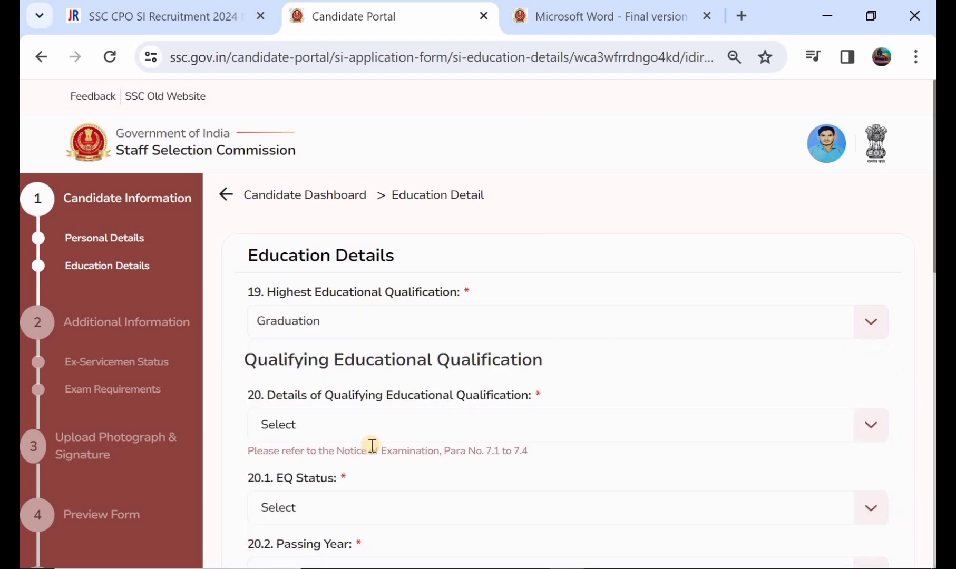
{"action": "left_click", "coordinate": [460, 425]}
{"action": "scroll", "coordinate": [460, 425], "scroll_direction": "down", "scroll_amount": 1}
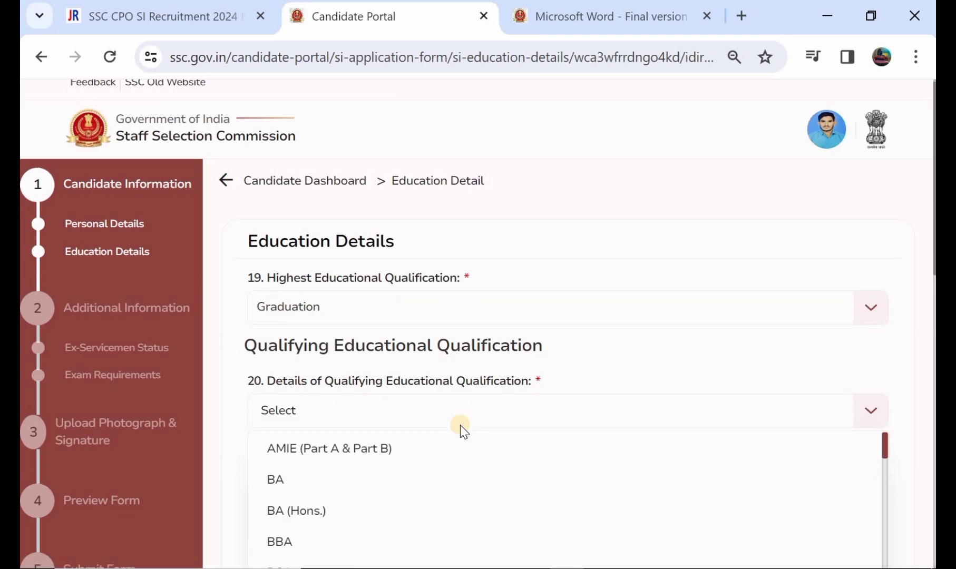
{"action": "scroll", "coordinate": [461, 431], "scroll_direction": "down", "scroll_amount": 1}
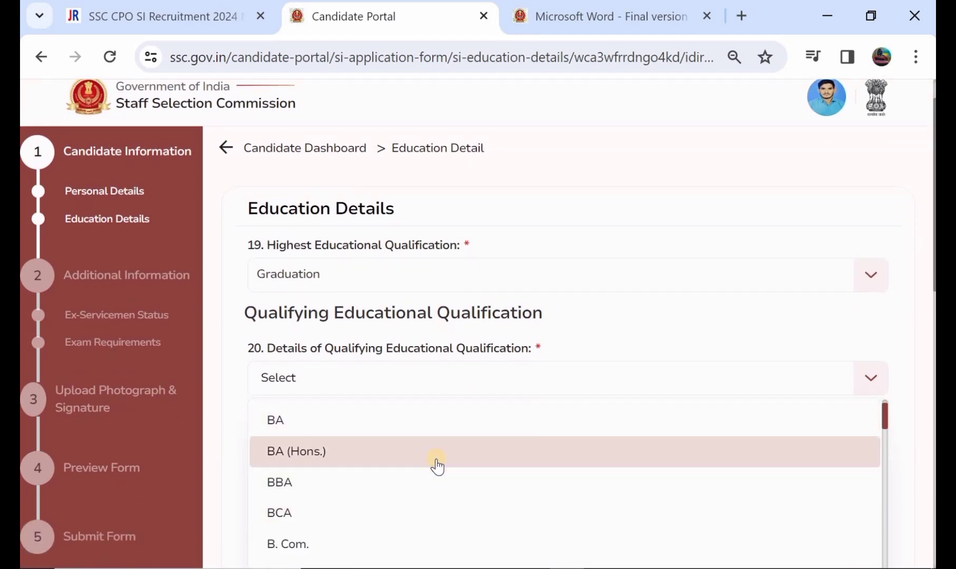
{"action": "left_click", "coordinate": [405, 422]}
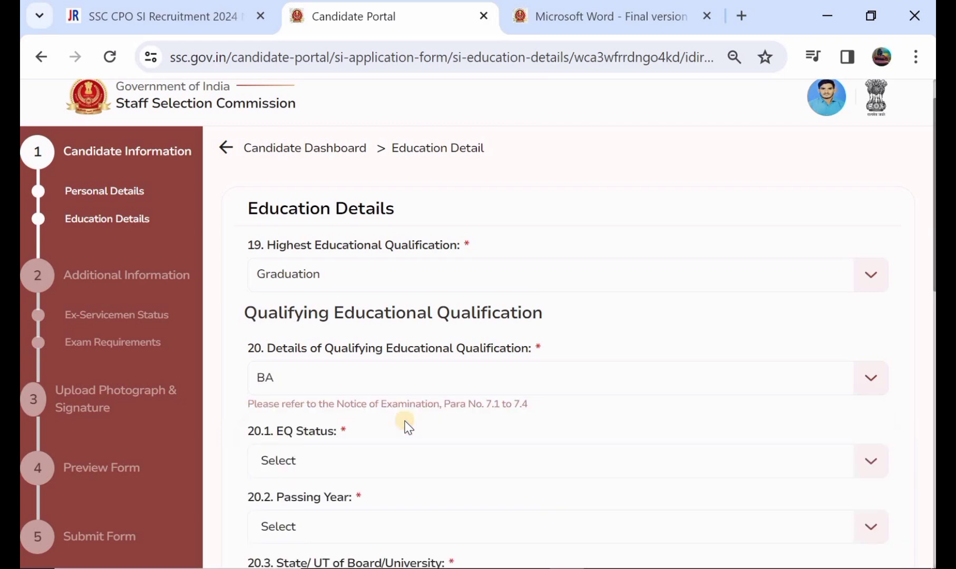
- Set the EQ status of the BA qualification to Passed and its passing year to 2022
{"action": "scroll", "coordinate": [406, 426], "scroll_direction": "down", "scroll_amount": 1}
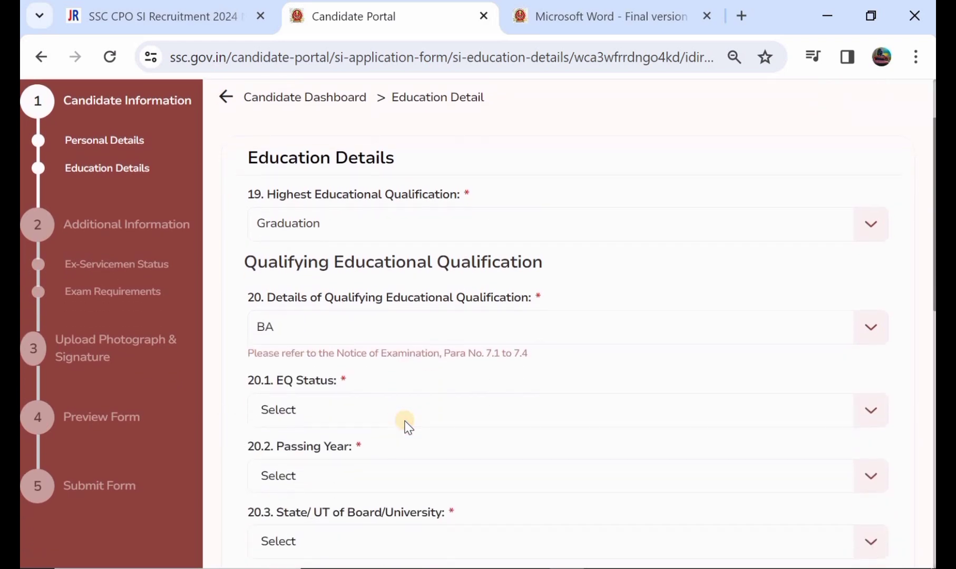
{"action": "left_click", "coordinate": [331, 410]}
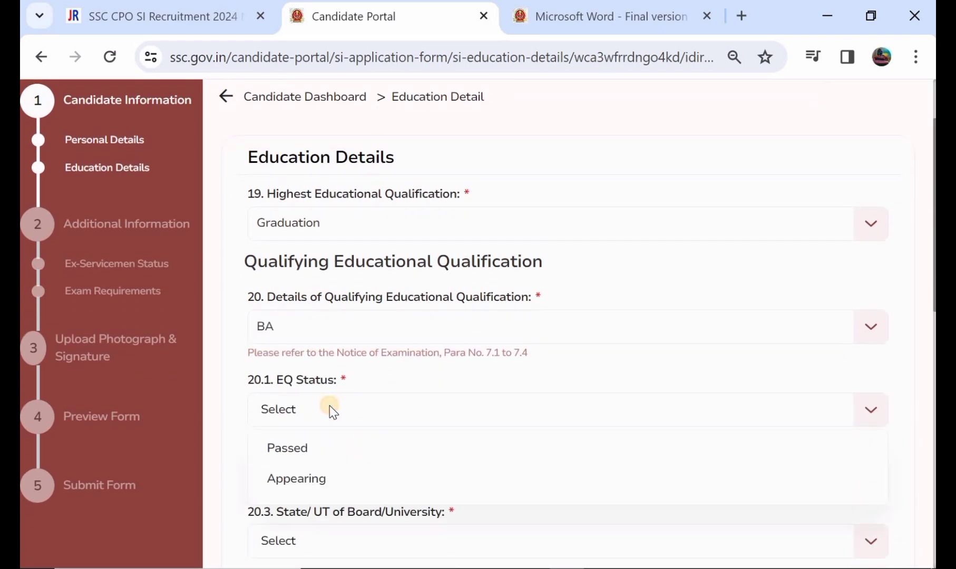
{"action": "left_click", "coordinate": [342, 449]}
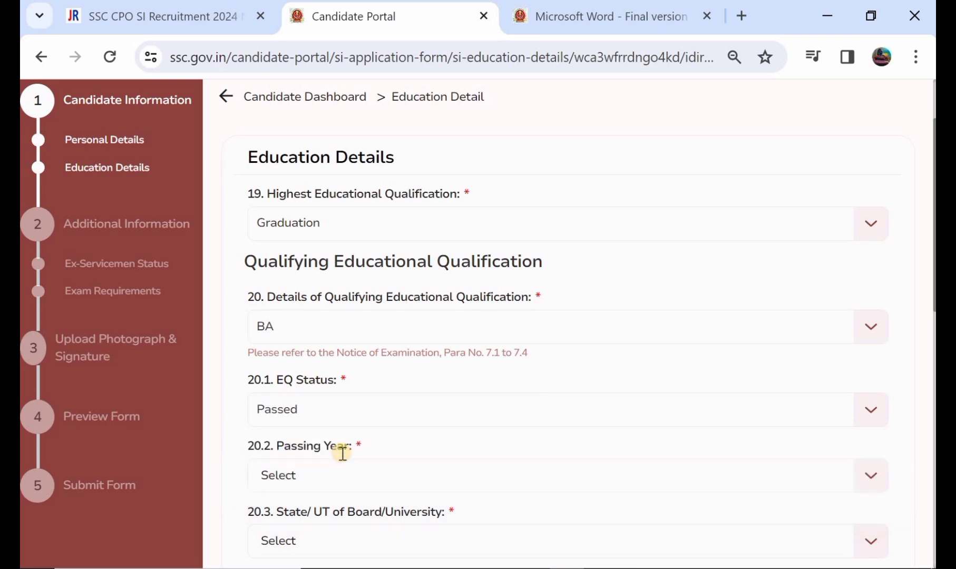
{"action": "scroll", "coordinate": [343, 453], "scroll_direction": "down", "scroll_amount": 1}
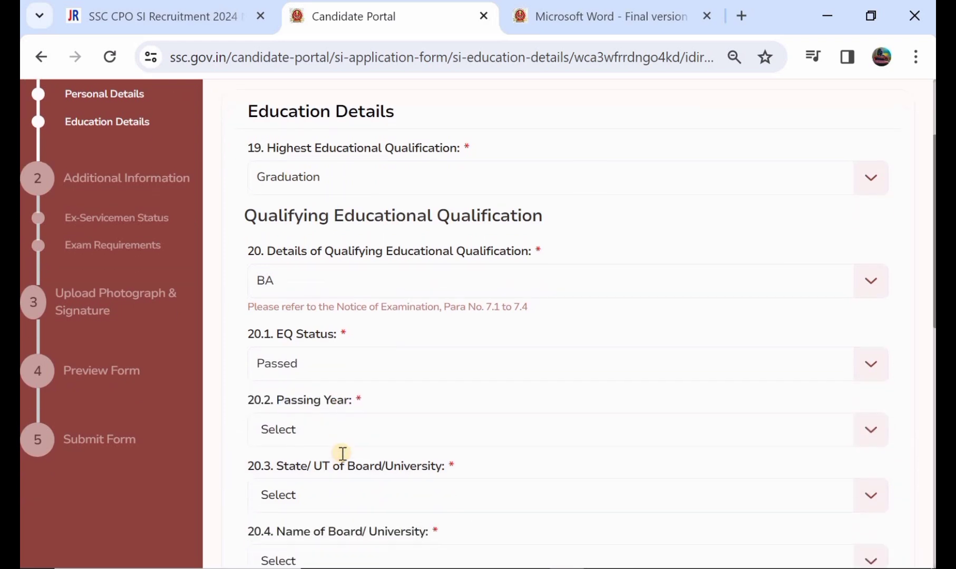
{"action": "left_click", "coordinate": [346, 419]}
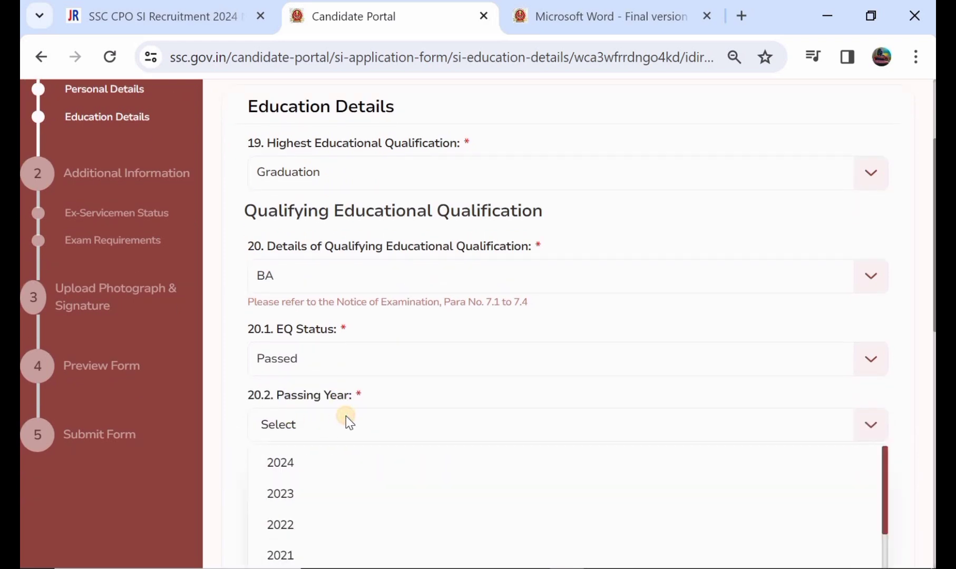
{"action": "scroll", "coordinate": [332, 491], "scroll_direction": "down", "scroll_amount": 1}
{"action": "left_click", "coordinate": [331, 489]}
- Choose Telangana as the State/UT of the board or university for the qualifying qualification
{"action": "scroll", "coordinate": [331, 489], "scroll_direction": "down", "scroll_amount": 2}
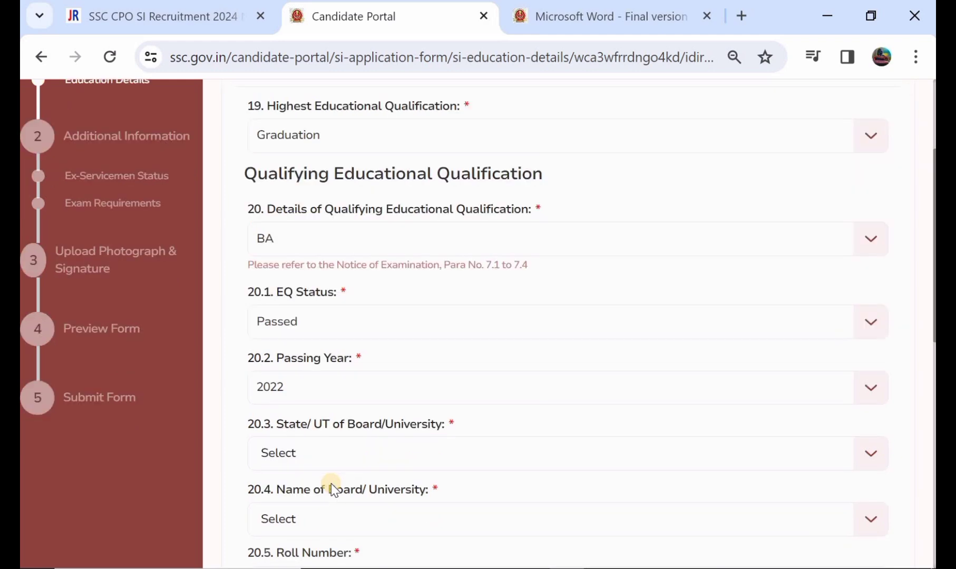
{"action": "left_click", "coordinate": [384, 414]}
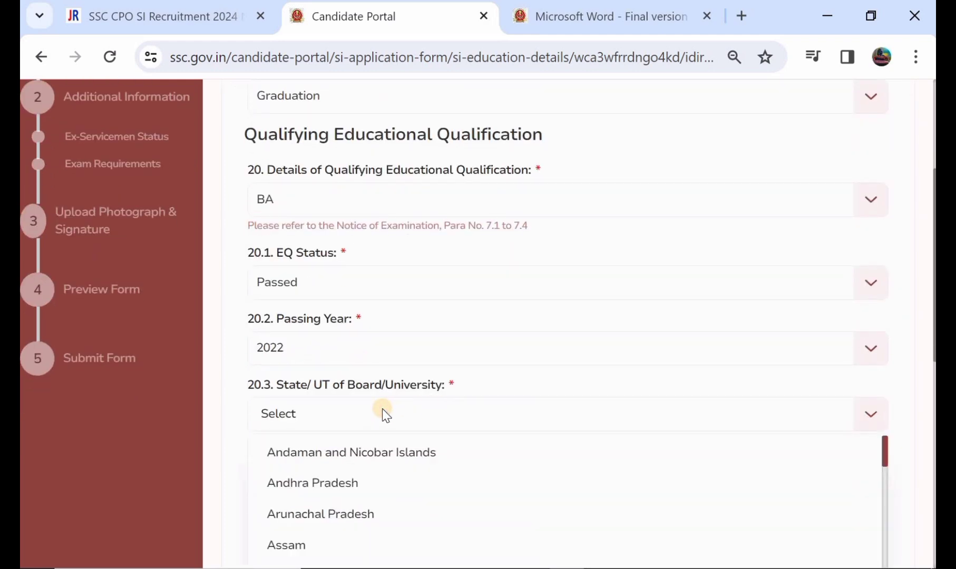
{"action": "scroll", "coordinate": [365, 468], "scroll_direction": "down", "scroll_amount": 4}
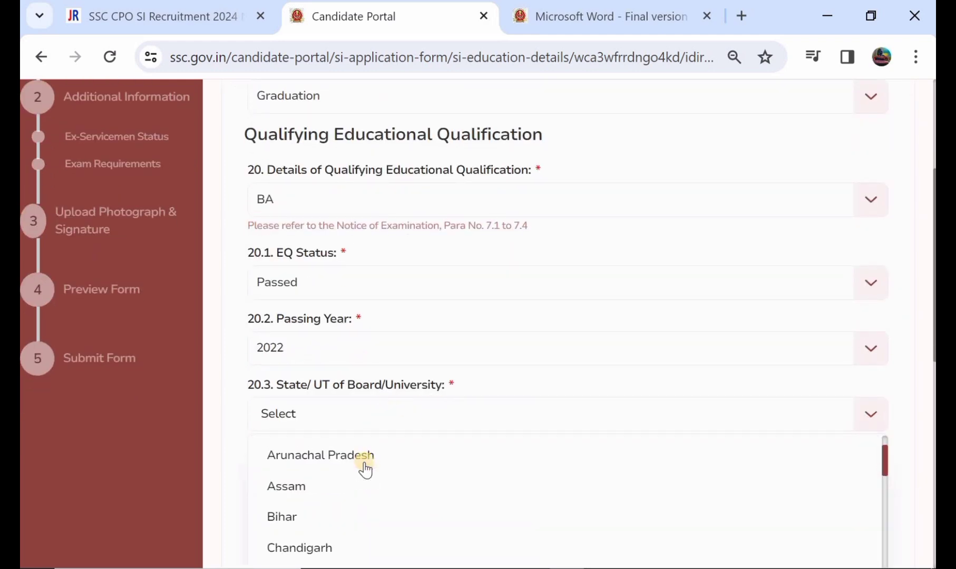
{"action": "scroll", "coordinate": [365, 469], "scroll_direction": "down", "scroll_amount": 8}
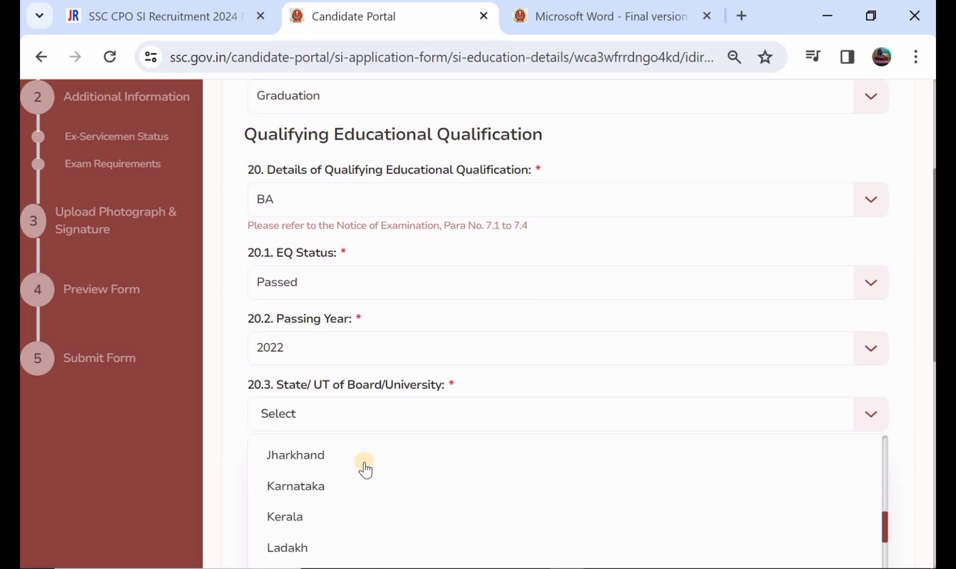
{"action": "scroll", "coordinate": [365, 469], "scroll_direction": "down", "scroll_amount": 5}
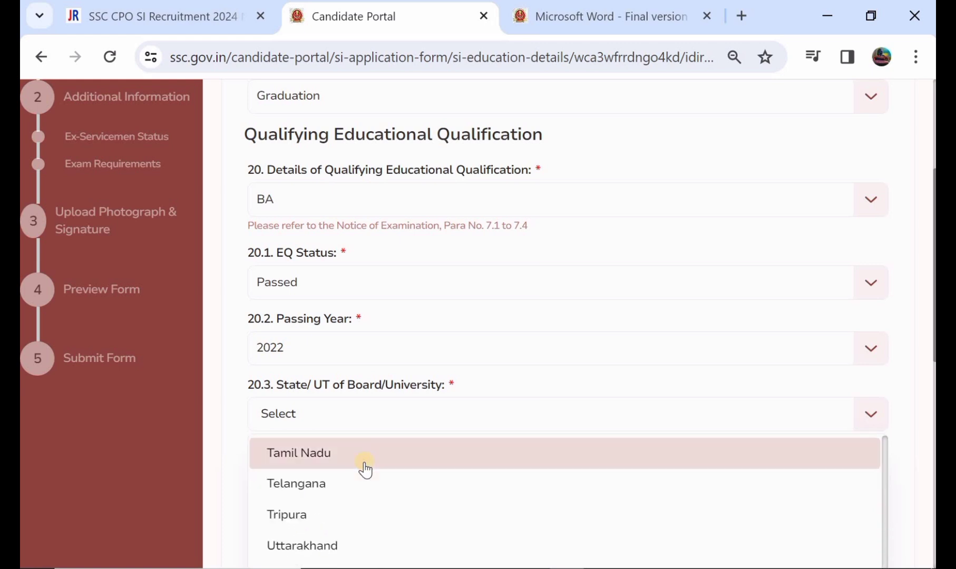
{"action": "left_click", "coordinate": [374, 491]}
- Choose NALSAR UNIVERSITY OF LAW as the name of the board or university
{"action": "scroll", "coordinate": [374, 490], "scroll_direction": "down", "scroll_amount": 2}
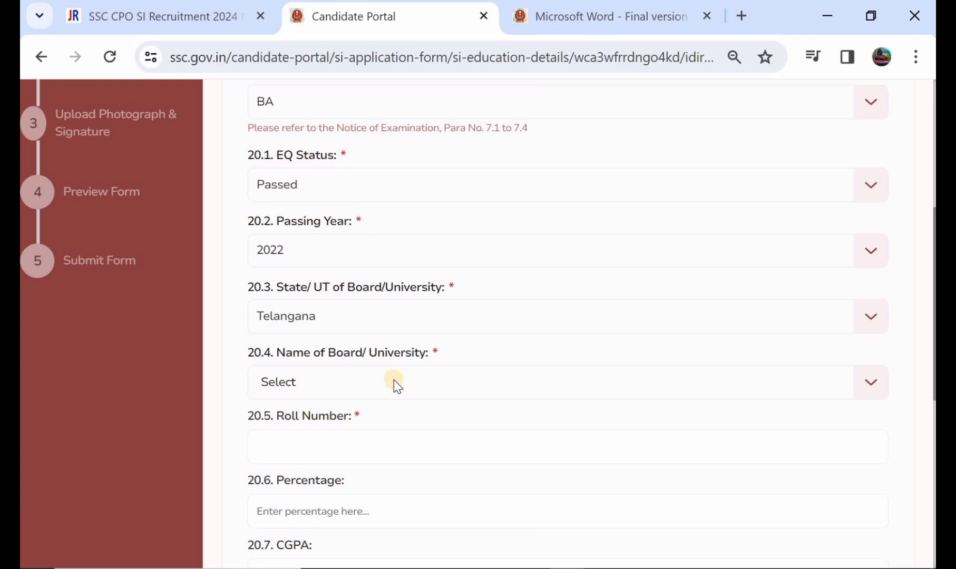
{"action": "left_click", "coordinate": [395, 382]}
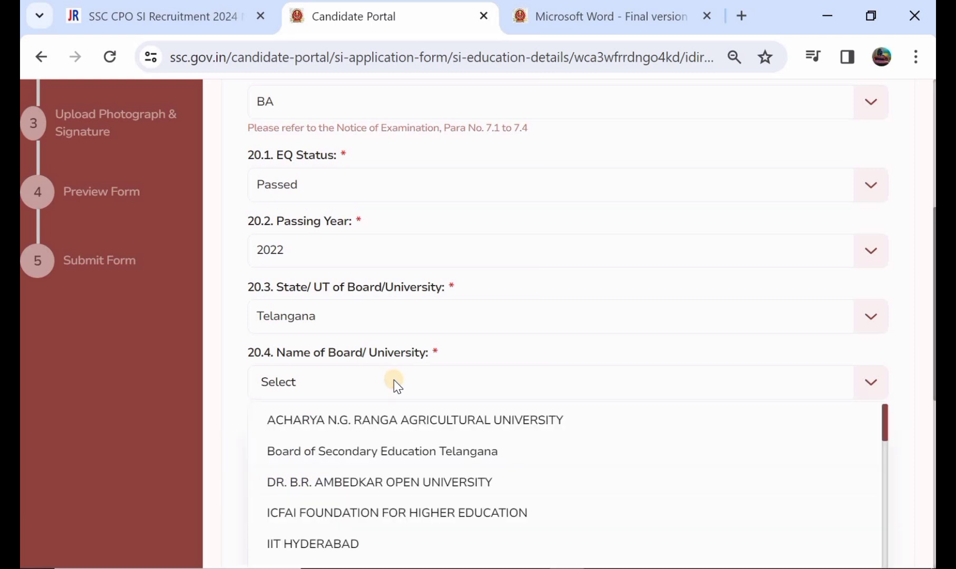
{"action": "scroll", "coordinate": [391, 464], "scroll_direction": "down", "scroll_amount": 2}
{"action": "scroll", "coordinate": [391, 461], "scroll_direction": "down", "scroll_amount": 4}
{"action": "left_click", "coordinate": [390, 463]}
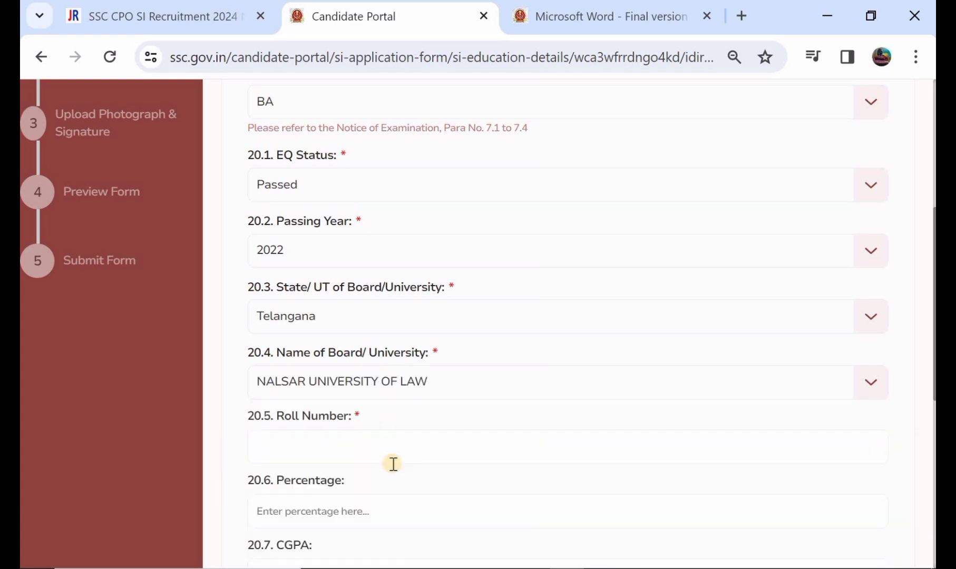
{"action": "scroll", "coordinate": [393, 464], "scroll_direction": "down", "scroll_amount": 1}
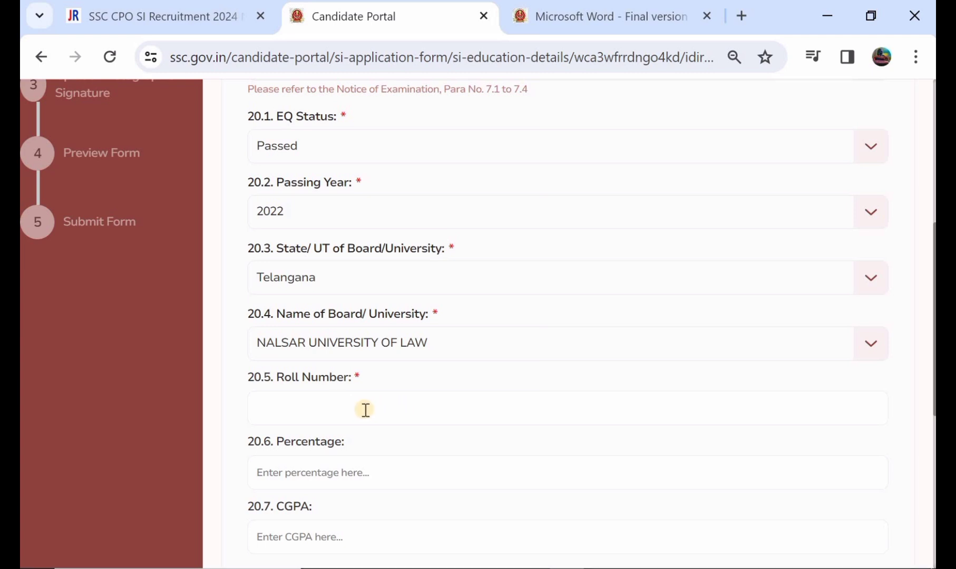
- Enter 78 as the percentage for the qualifying educational qualification
{"action": "scroll", "coordinate": [366, 410], "scroll_direction": "down", "scroll_amount": 1}
{"action": "left_click", "coordinate": [367, 438]}
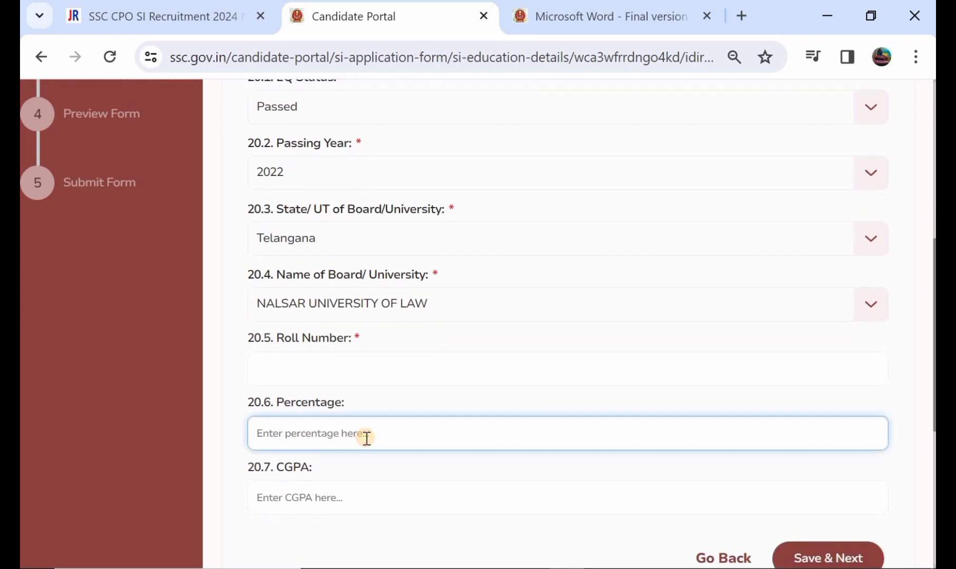
{"action": "type", "text": "7"}
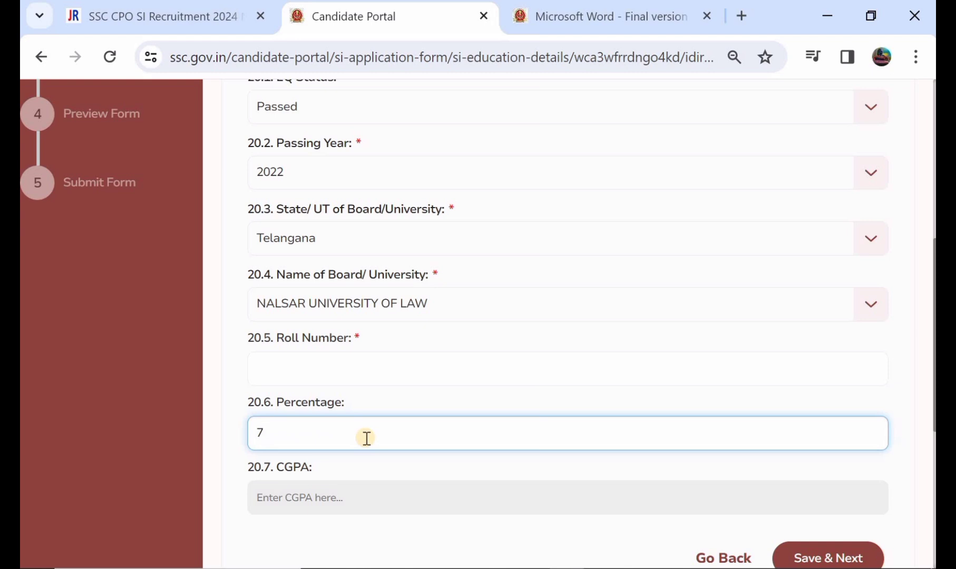
{"action": "type", "text": "8"}
{"action": "scroll", "coordinate": [367, 438], "scroll_direction": "down", "scroll_amount": 2}
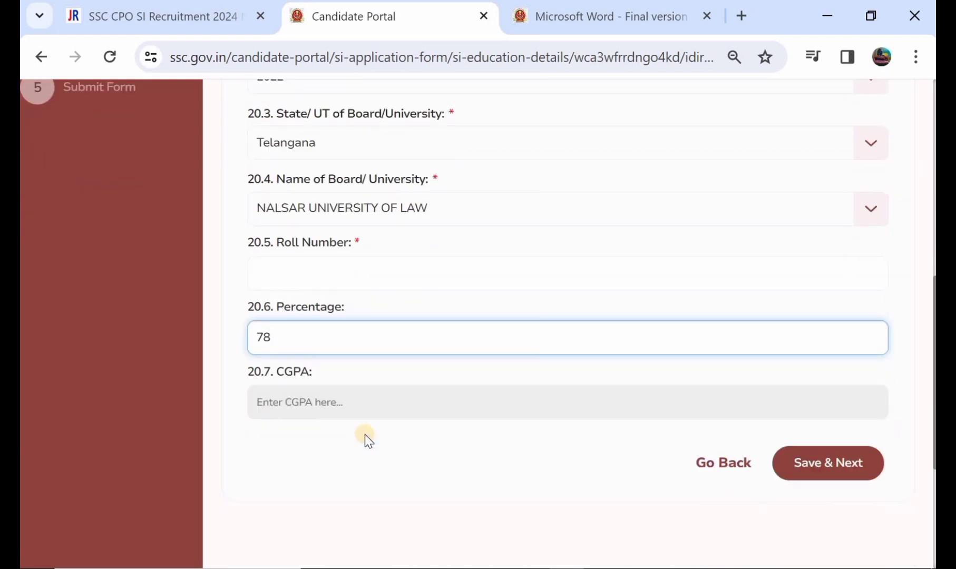
{"action": "left_click", "coordinate": [408, 399]}
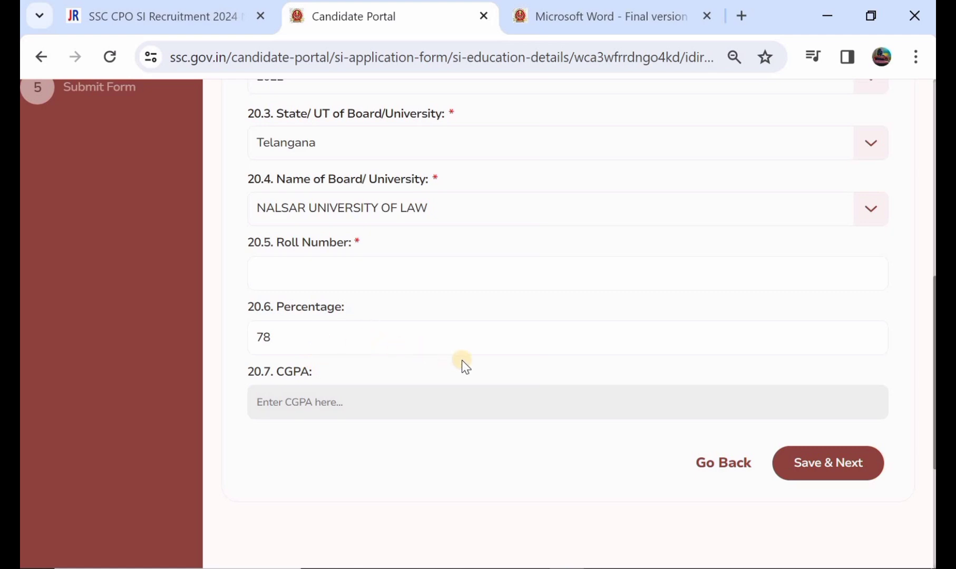
- Save the education details and continue to the Ex-Servicemen Status section
{"action": "scroll", "coordinate": [462, 360], "scroll_direction": "up", "scroll_amount": 5}
{"action": "scroll", "coordinate": [462, 360], "scroll_direction": "down", "scroll_amount": 1}
{"action": "scroll", "coordinate": [462, 360], "scroll_direction": "down", "scroll_amount": 5}
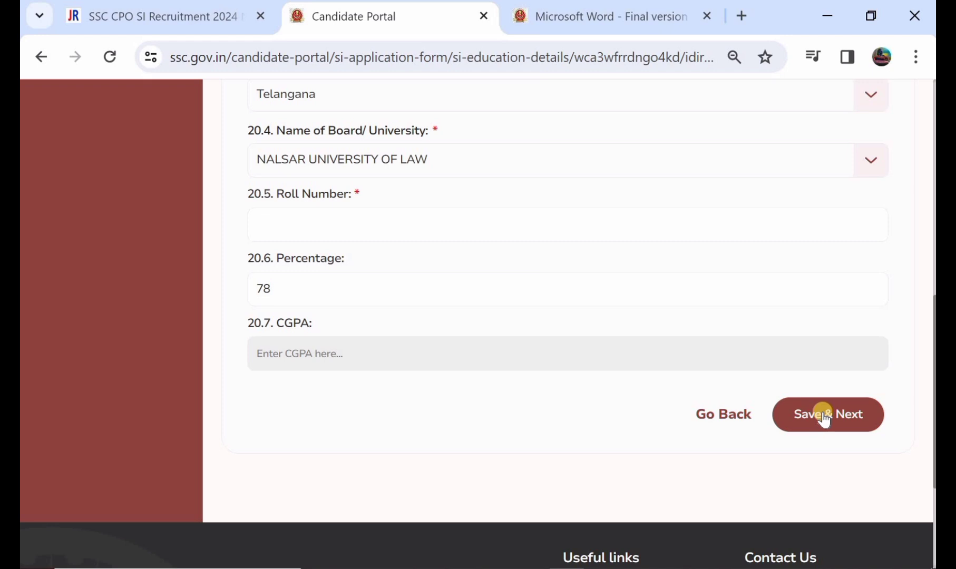
{"action": "left_click", "coordinate": [825, 419]}
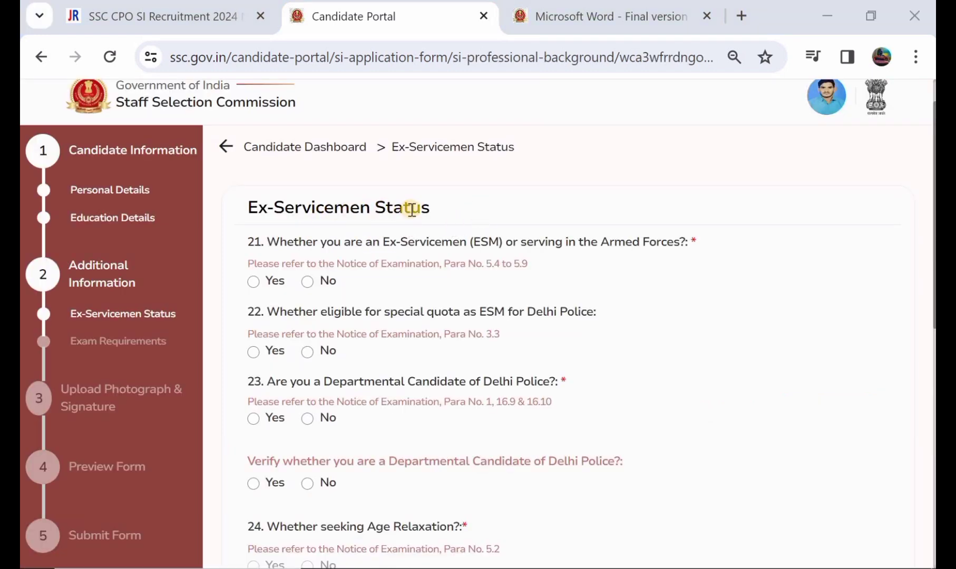
- Answer No to being an Ex-Serviceman or serving in the Armed Forces and No to the ESM special quota for Delhi Police
{"action": "scroll", "coordinate": [412, 209], "scroll_direction": "down", "scroll_amount": 1}
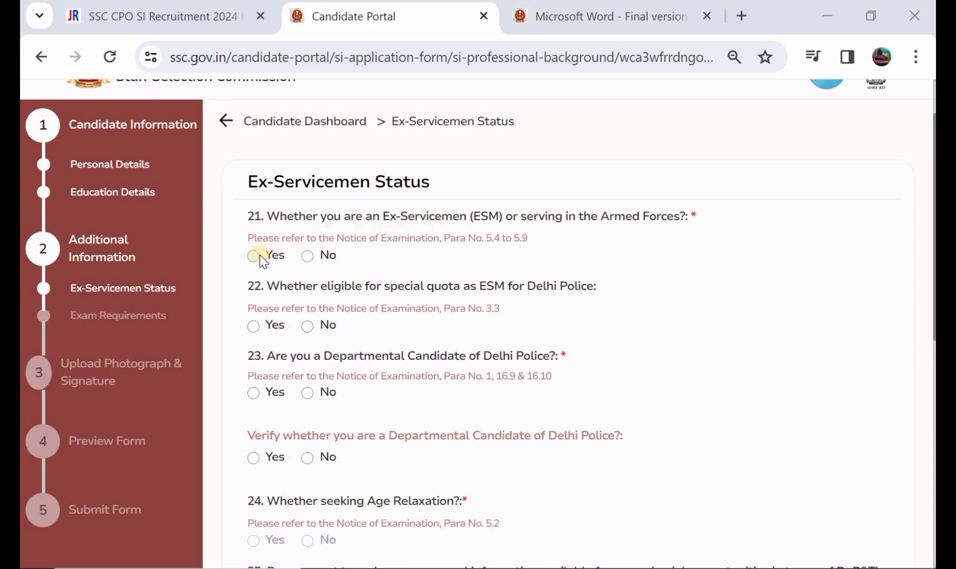
{"action": "left_click", "coordinate": [283, 259]}
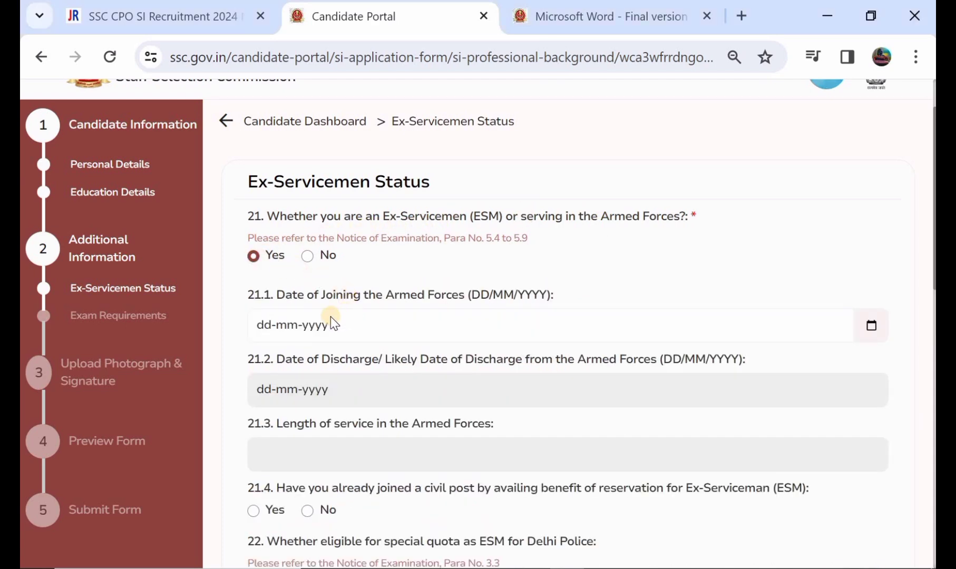
{"action": "left_click", "coordinate": [309, 257]}
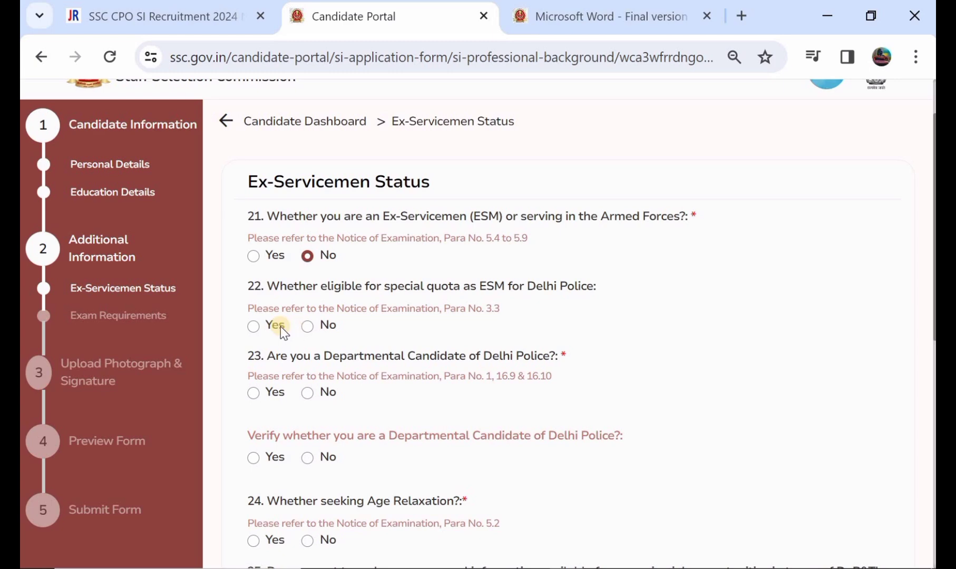
{"action": "left_click", "coordinate": [253, 326]}
{"action": "left_click", "coordinate": [307, 326]}
- Answer No to being a Departmental Candidate of Delhi Police and verify that answer as No
{"action": "scroll", "coordinate": [310, 332], "scroll_direction": "down", "scroll_amount": 1}
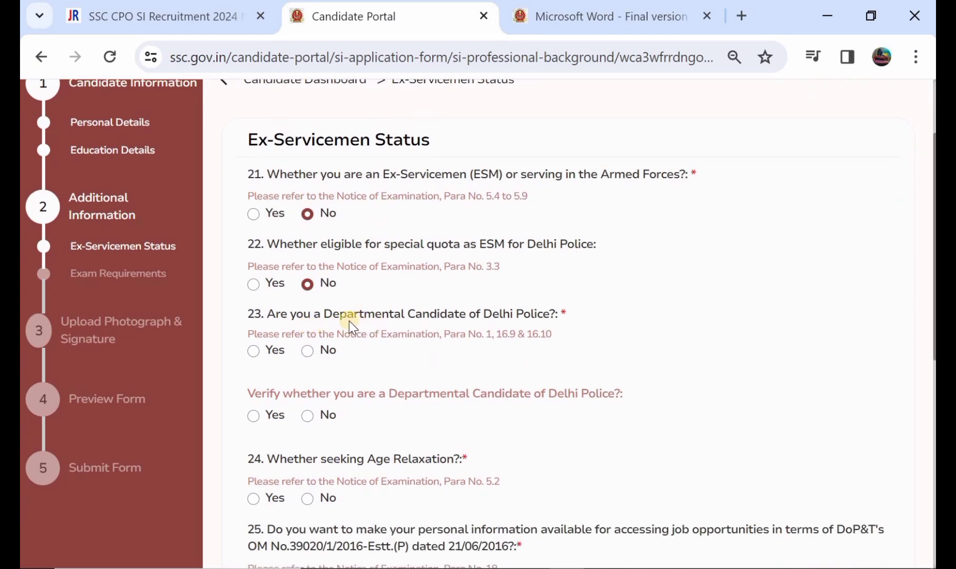
{"action": "left_click", "coordinate": [253, 350]}
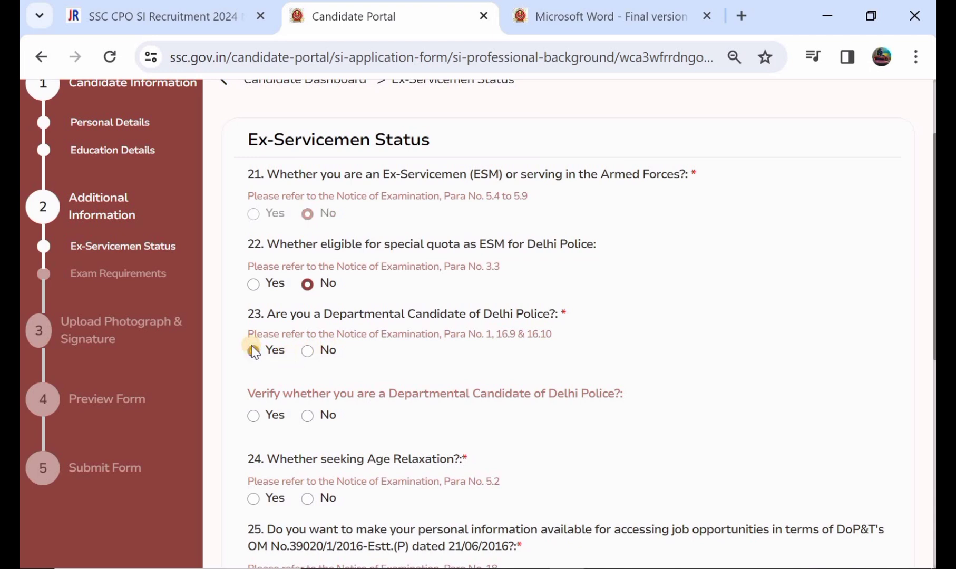
{"action": "left_click", "coordinate": [309, 352]}
{"action": "scroll", "coordinate": [311, 351], "scroll_direction": "down", "scroll_amount": 2}
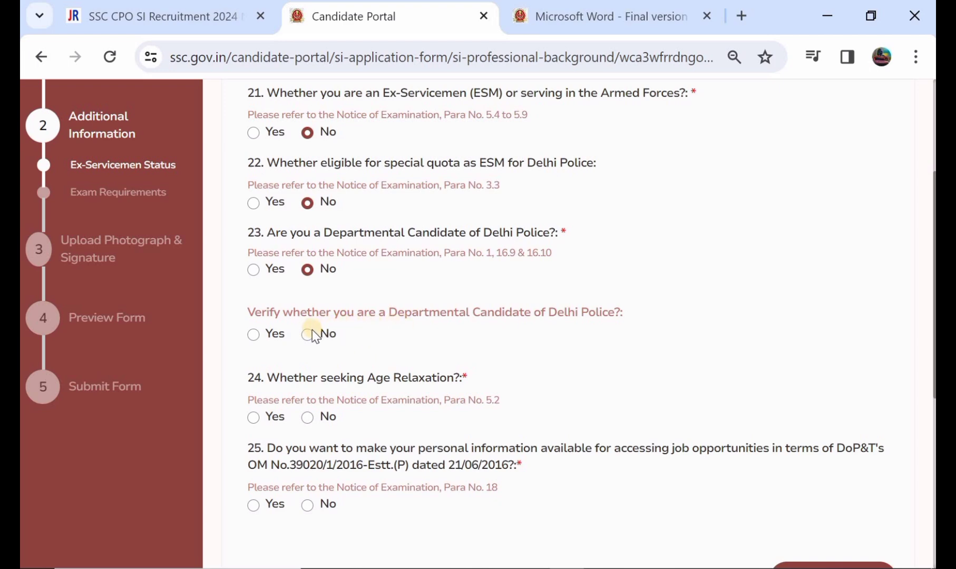
{"action": "left_click", "coordinate": [308, 335]}
- Set the answer on seeking age relaxation to No
{"action": "scroll", "coordinate": [310, 340], "scroll_direction": "down", "scroll_amount": 2}
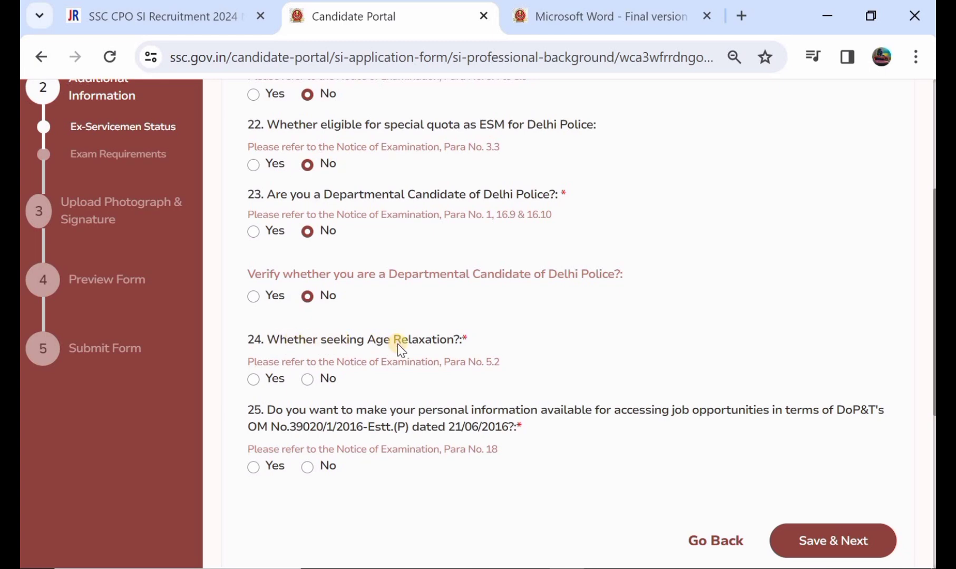
{"action": "left_click", "coordinate": [254, 380]}
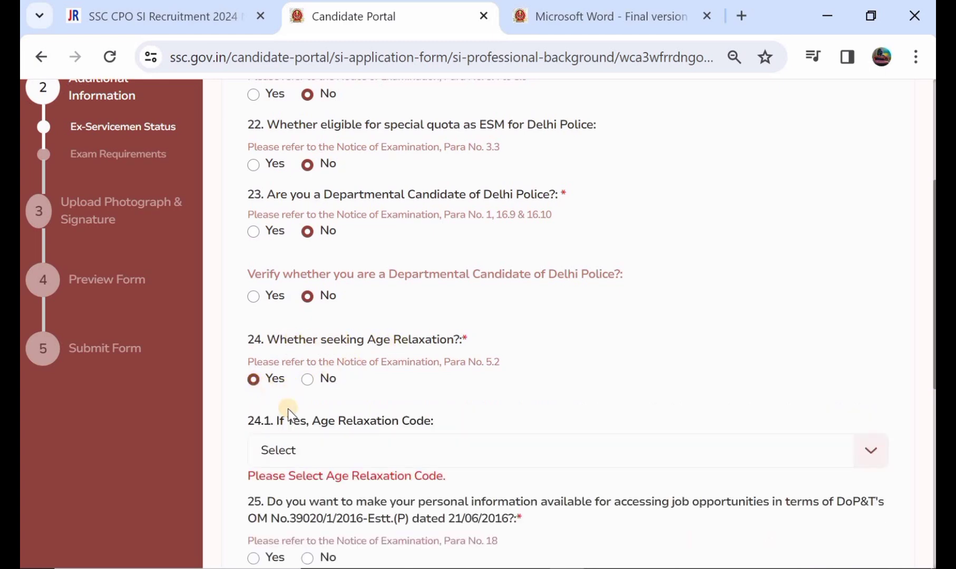
{"action": "left_click", "coordinate": [325, 451]}
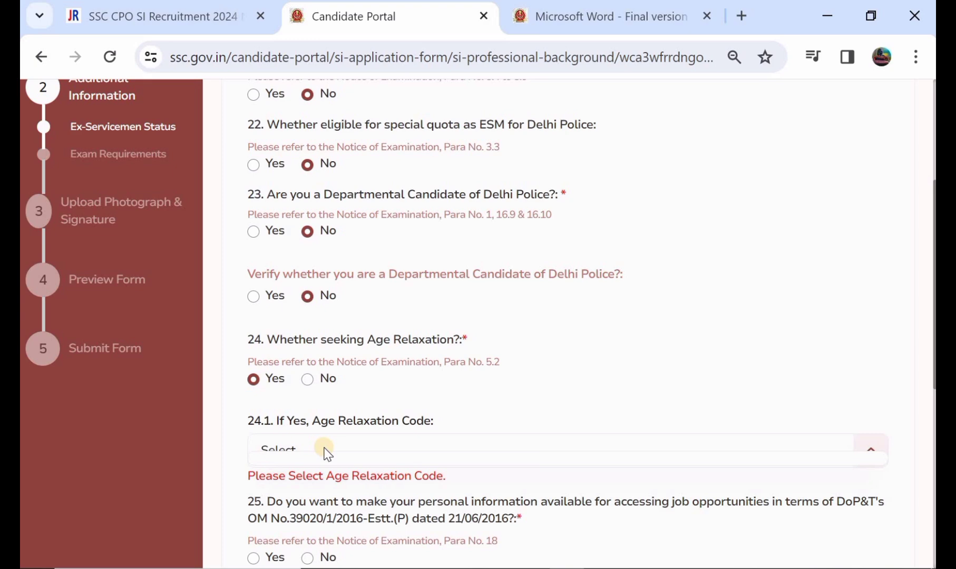
{"action": "scroll", "coordinate": [325, 450], "scroll_direction": "down", "scroll_amount": 1}
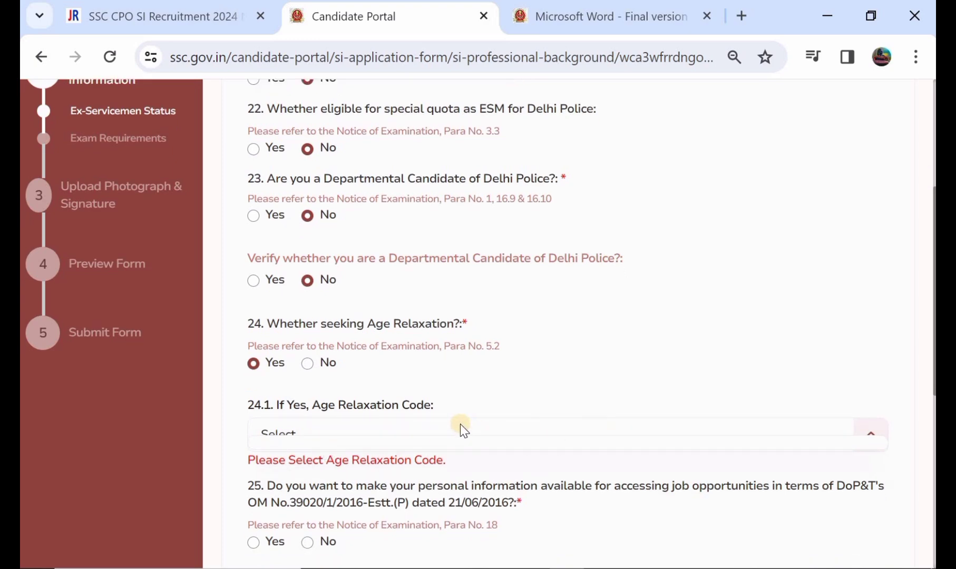
{"action": "left_click", "coordinate": [308, 364]}
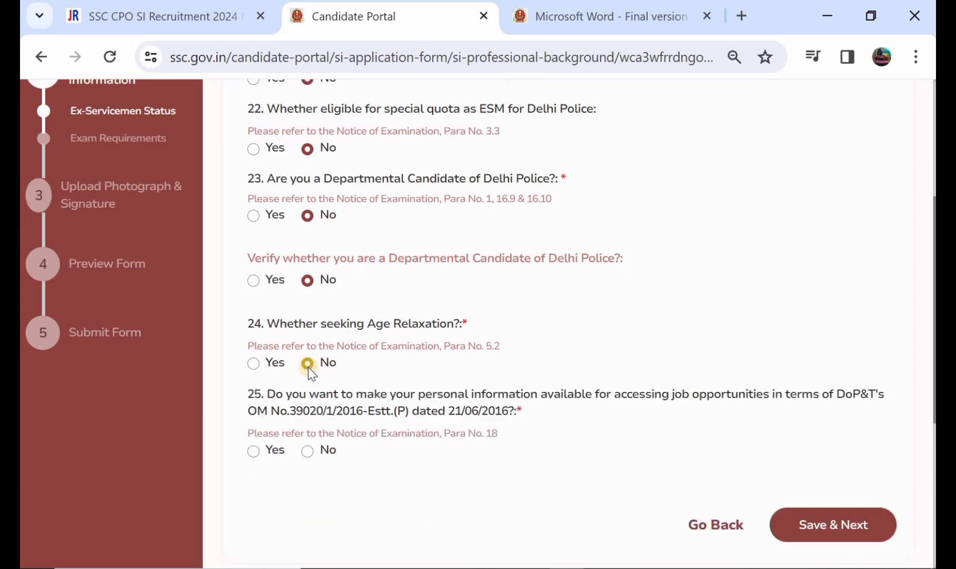
- Decline making personal information available for job opportunities, and save the Ex-Servicemen details to continue to Exam Requirement
{"action": "scroll", "coordinate": [311, 373], "scroll_direction": "down", "scroll_amount": 1}
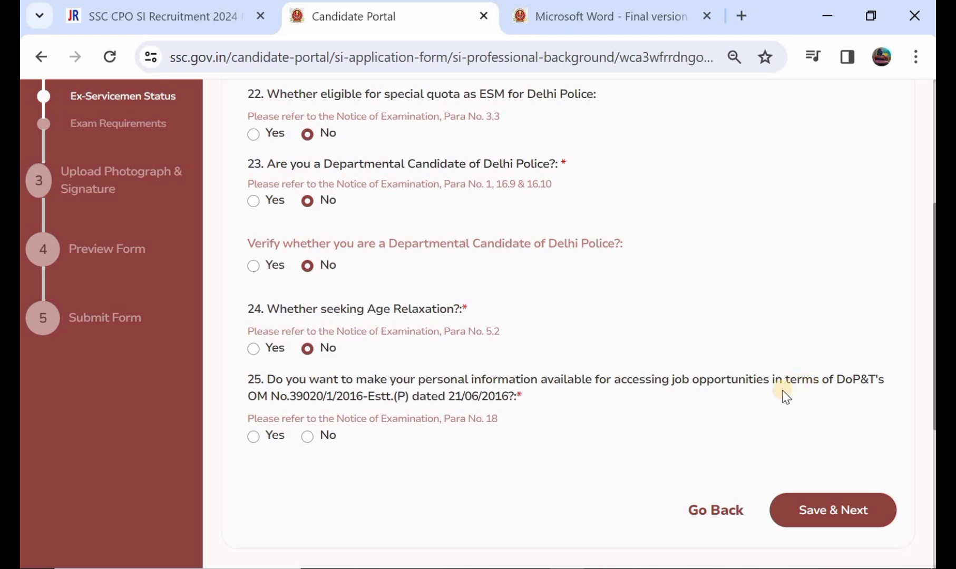
{"action": "left_click", "coordinate": [253, 437]}
{"action": "left_click", "coordinate": [309, 439]}
{"action": "left_click", "coordinate": [812, 518]}
{"action": "left_click", "coordinate": [827, 514]}
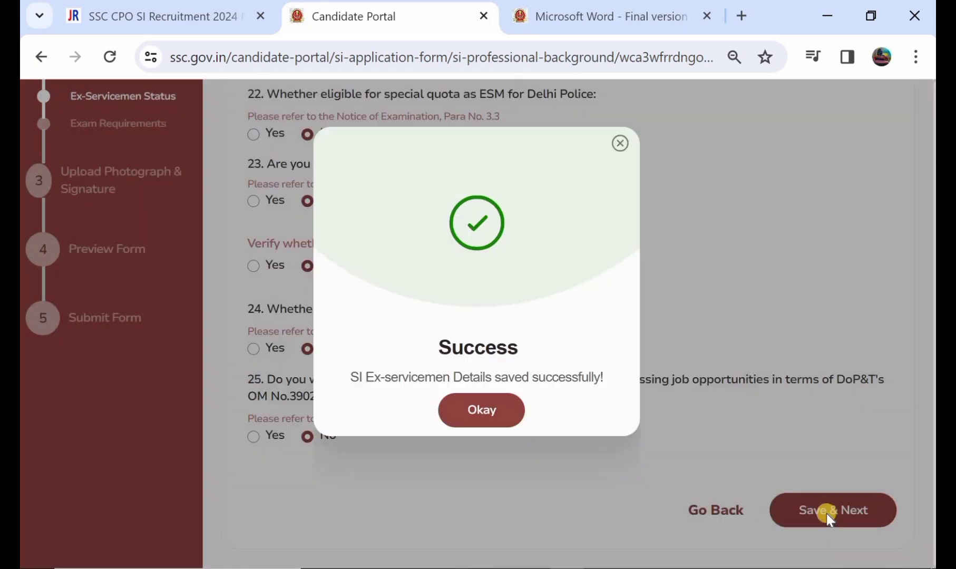
{"action": "left_click", "coordinate": [494, 404]}
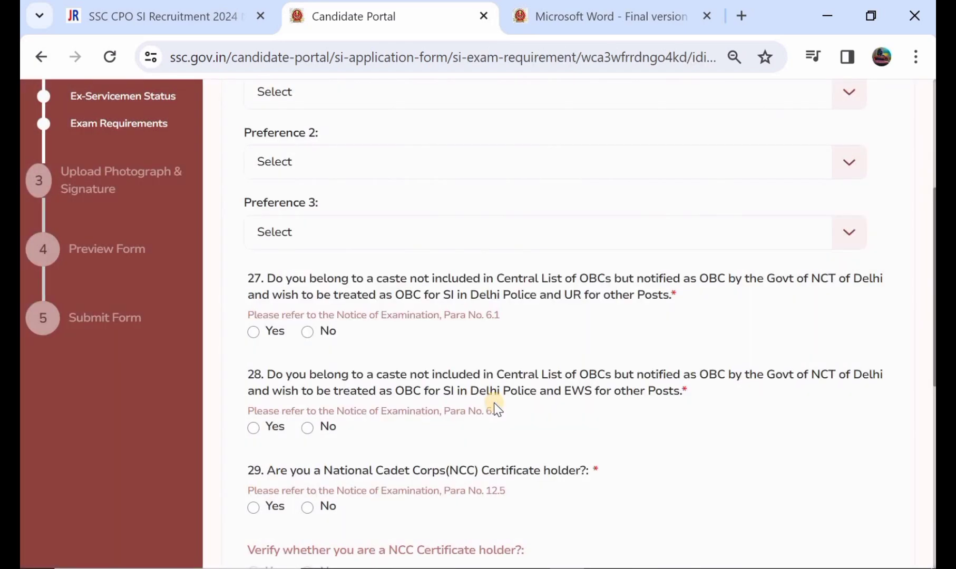
- Choose SR-Hyderabad (8601) as the first preference of examination centre
{"action": "scroll", "coordinate": [494, 403], "scroll_direction": "up", "scroll_amount": 4}
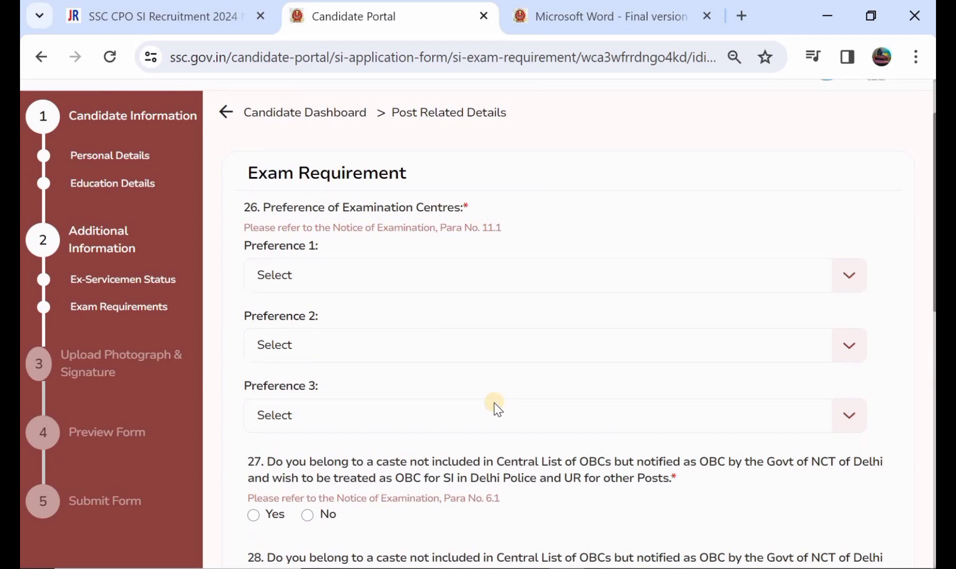
{"action": "left_click", "coordinate": [305, 279]}
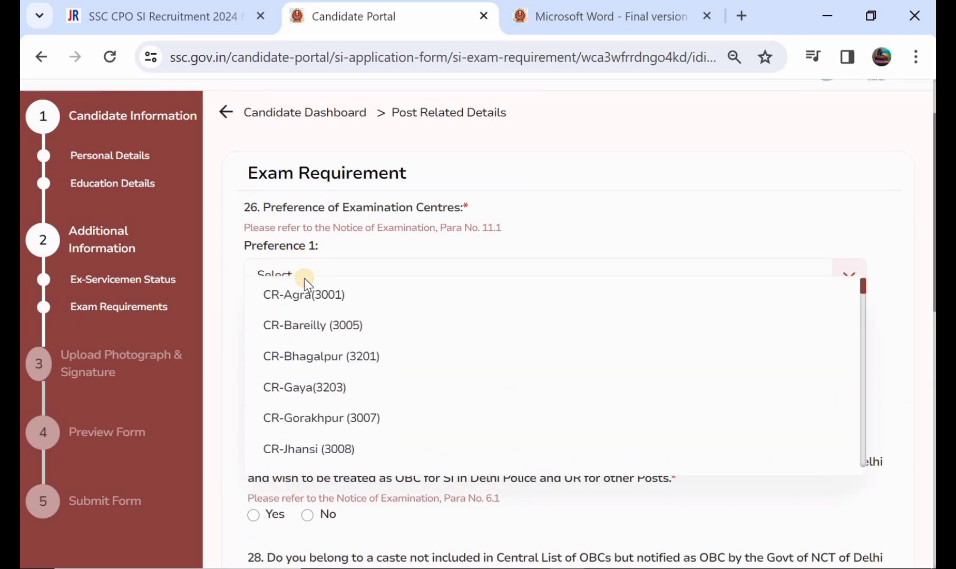
{"action": "scroll", "coordinate": [347, 363], "scroll_direction": "down", "scroll_amount": 5}
{"action": "scroll", "coordinate": [347, 363], "scroll_direction": "down", "scroll_amount": 8}
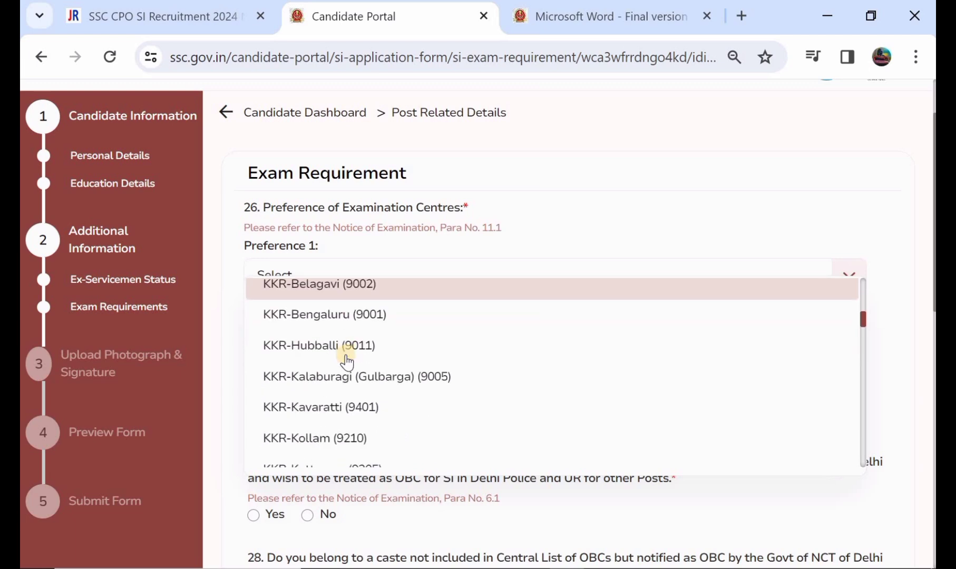
{"action": "scroll", "coordinate": [347, 363], "scroll_direction": "down", "scroll_amount": 10}
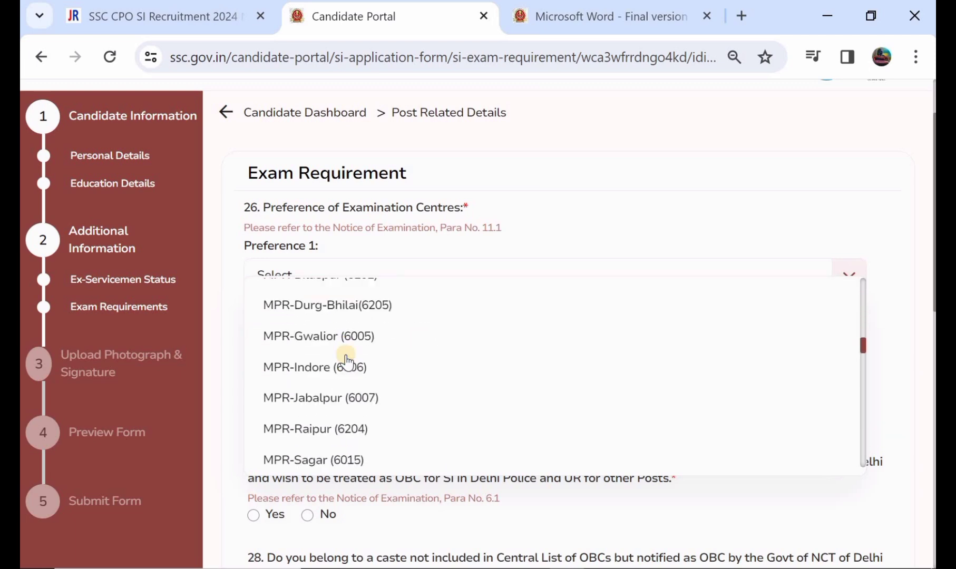
{"action": "scroll", "coordinate": [347, 362], "scroll_direction": "down", "scroll_amount": 12}
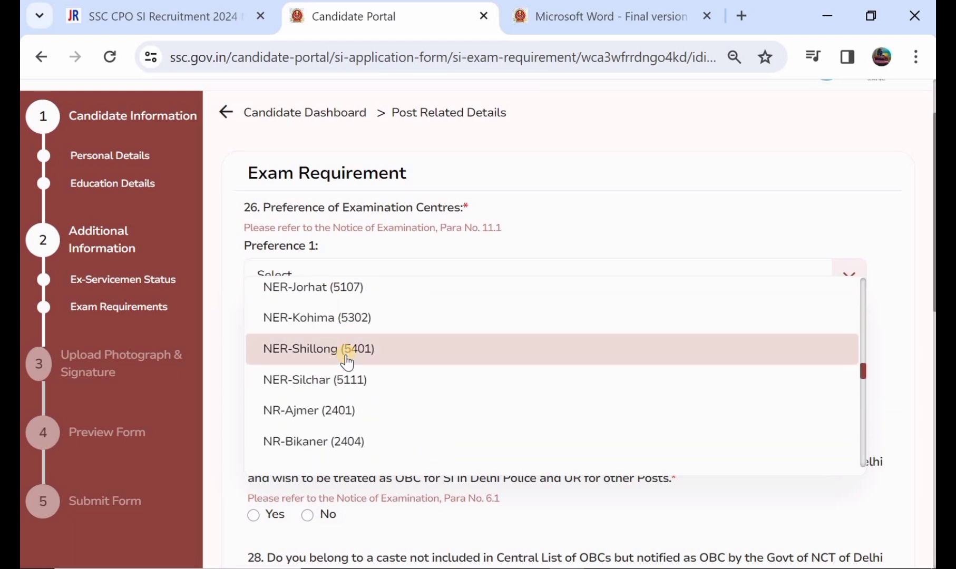
{"action": "scroll", "coordinate": [347, 363], "scroll_direction": "down", "scroll_amount": 1}
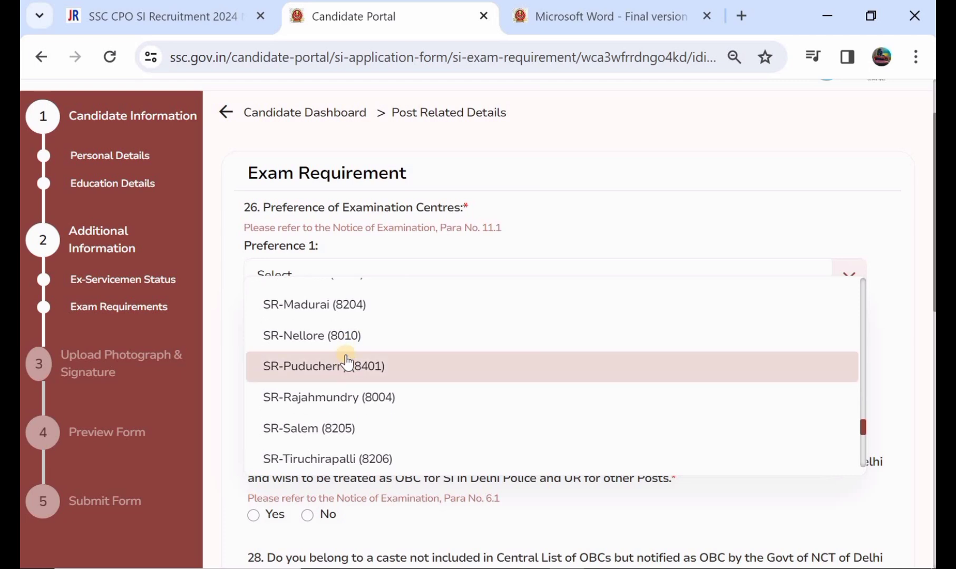
{"action": "scroll", "coordinate": [346, 363], "scroll_direction": "up", "scroll_amount": 4}
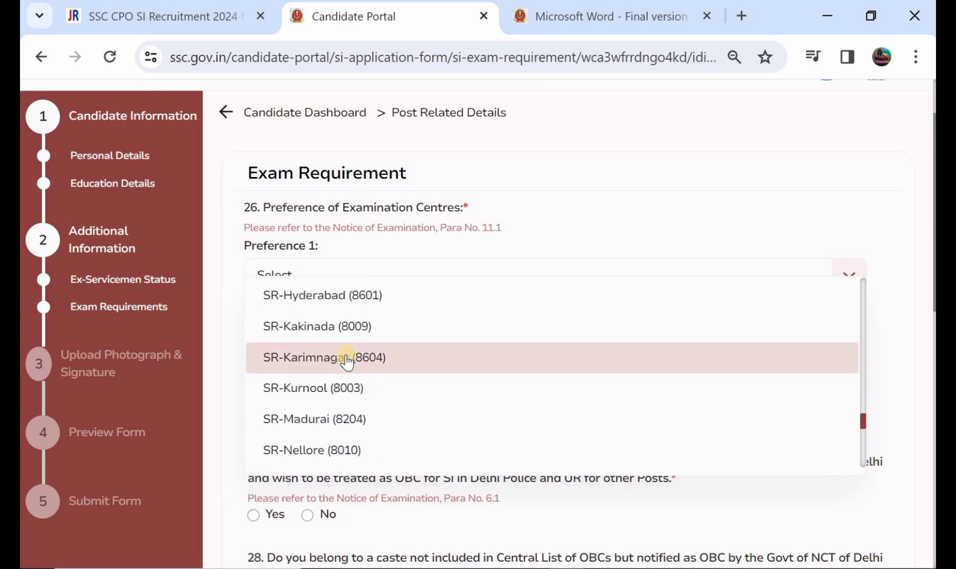
{"action": "scroll", "coordinate": [347, 362], "scroll_direction": "up", "scroll_amount": 1}
{"action": "left_click", "coordinate": [344, 342]}
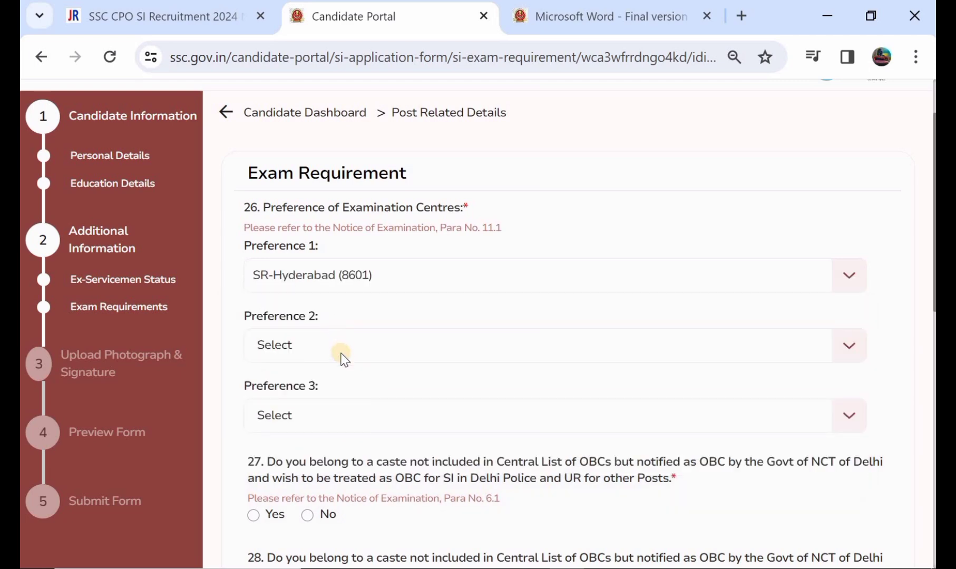
- Choose SR-Karimnagar (8604) as the second and SR-Kurnool (8003) as the third examination centre preference
{"action": "left_click", "coordinate": [342, 354]}
{"action": "scroll", "coordinate": [349, 456], "scroll_direction": "down", "scroll_amount": 2}
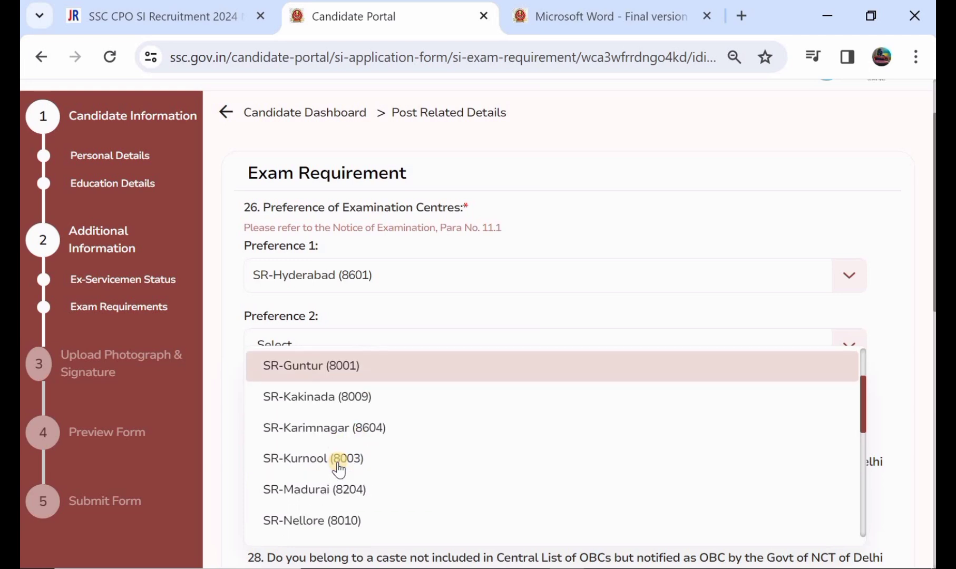
{"action": "left_click", "coordinate": [350, 428]}
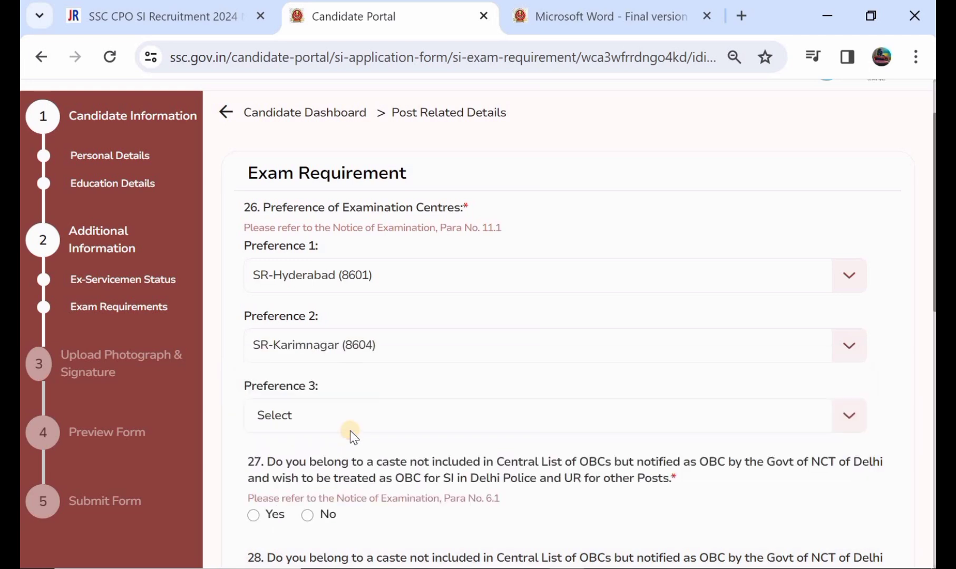
{"action": "left_click", "coordinate": [347, 429]}
{"action": "scroll", "coordinate": [346, 431], "scroll_direction": "down", "scroll_amount": 2}
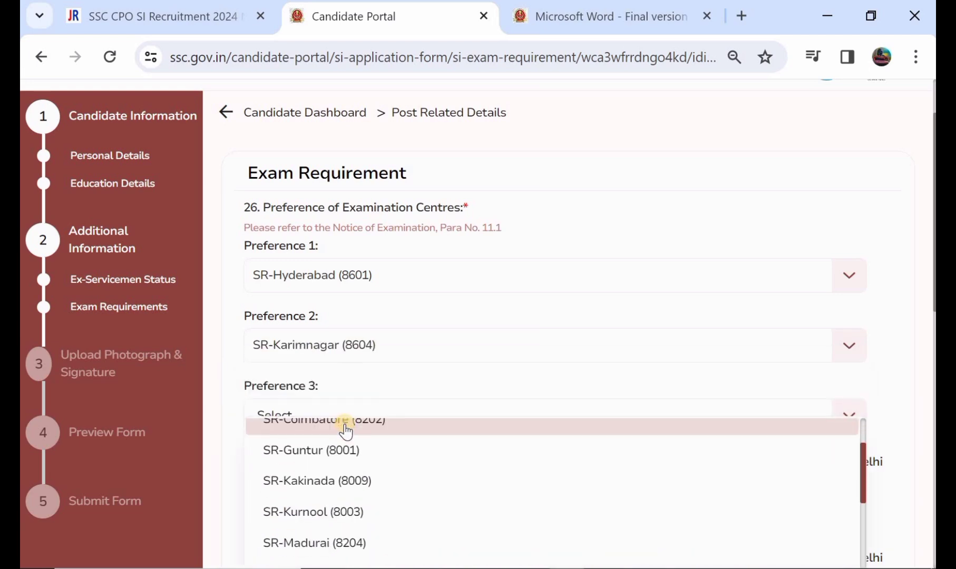
{"action": "left_click", "coordinate": [347, 517]}
- Answer No to both questions 27 and 28 on belonging to a caste notified as OBC only by the Govt of NCT of Delhi
{"action": "scroll", "coordinate": [346, 511], "scroll_direction": "down", "scroll_amount": 3}
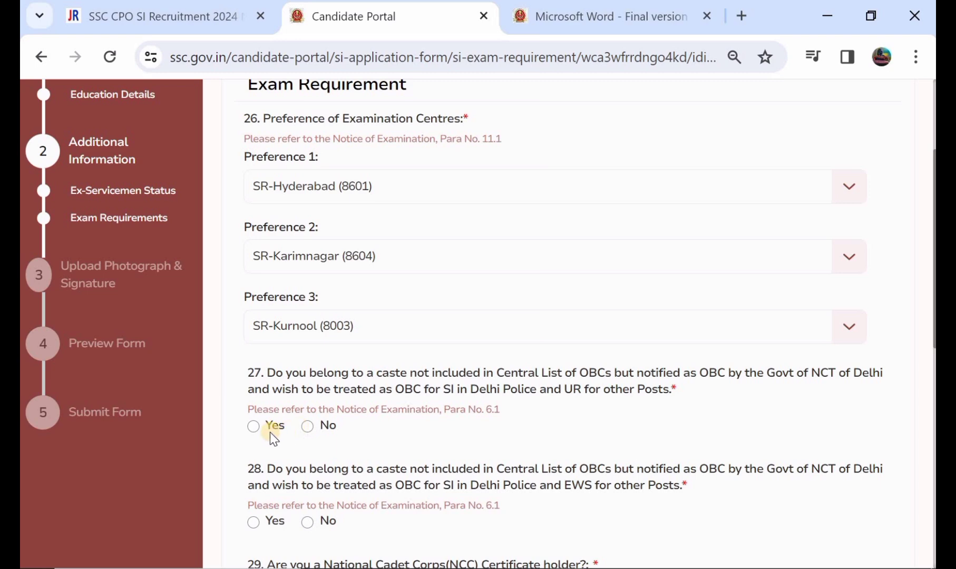
{"action": "left_click", "coordinate": [255, 426]}
{"action": "left_click", "coordinate": [309, 426]}
{"action": "scroll", "coordinate": [310, 427], "scroll_direction": "down", "scroll_amount": 1}
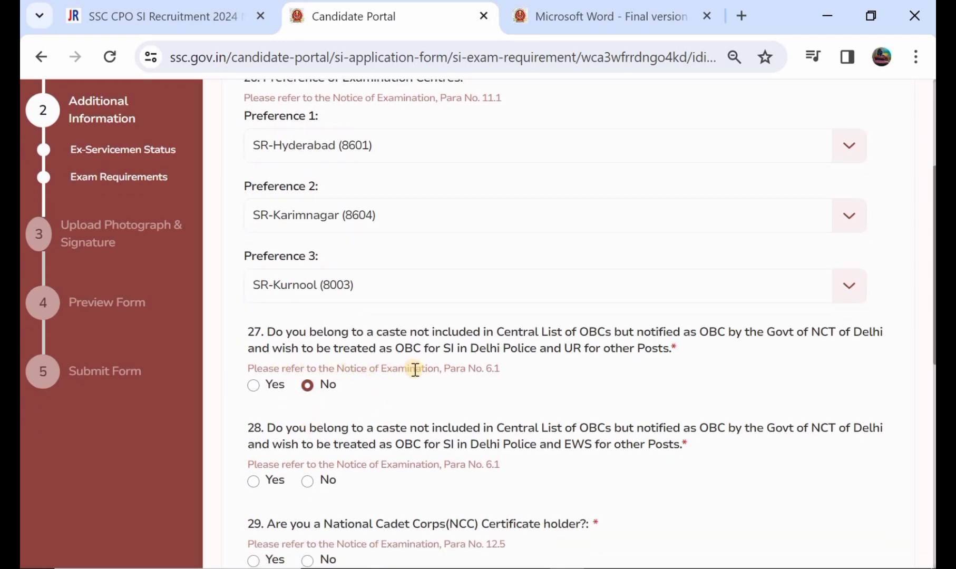
{"action": "scroll", "coordinate": [394, 375], "scroll_direction": "down", "scroll_amount": 1}
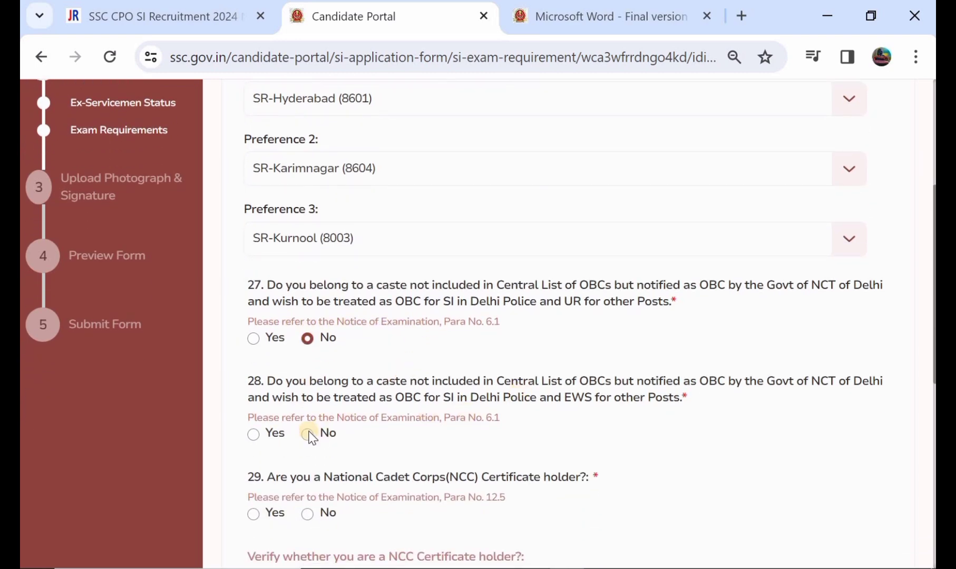
{"action": "left_click", "coordinate": [307, 434]}
{"action": "scroll", "coordinate": [311, 435], "scroll_direction": "down", "scroll_amount": 1}
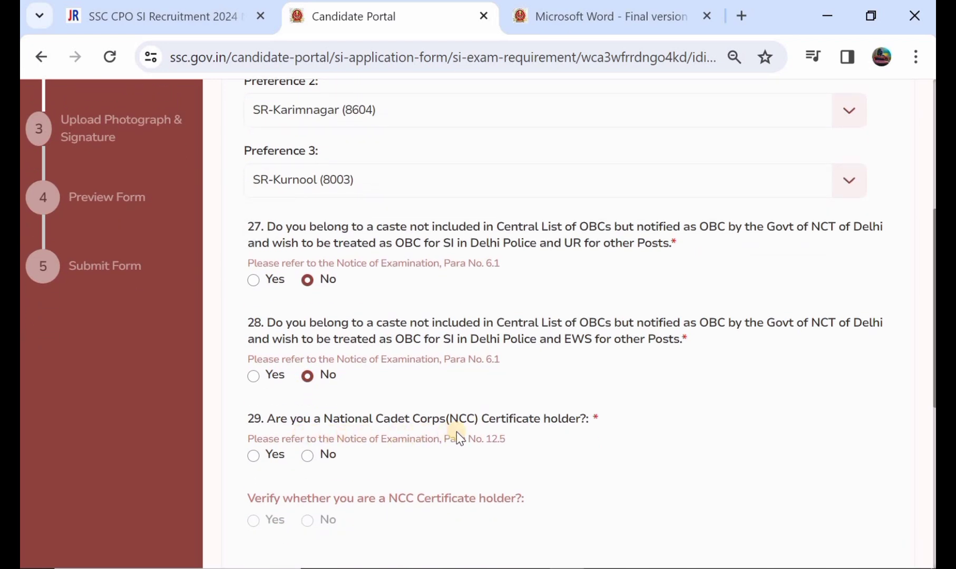
- Answer No to question 29 on holding an NCC certificate and to its verification, and save the exam requirement details
{"action": "left_click", "coordinate": [253, 456]}
{"action": "scroll", "coordinate": [295, 485], "scroll_direction": "down", "scroll_amount": 1}
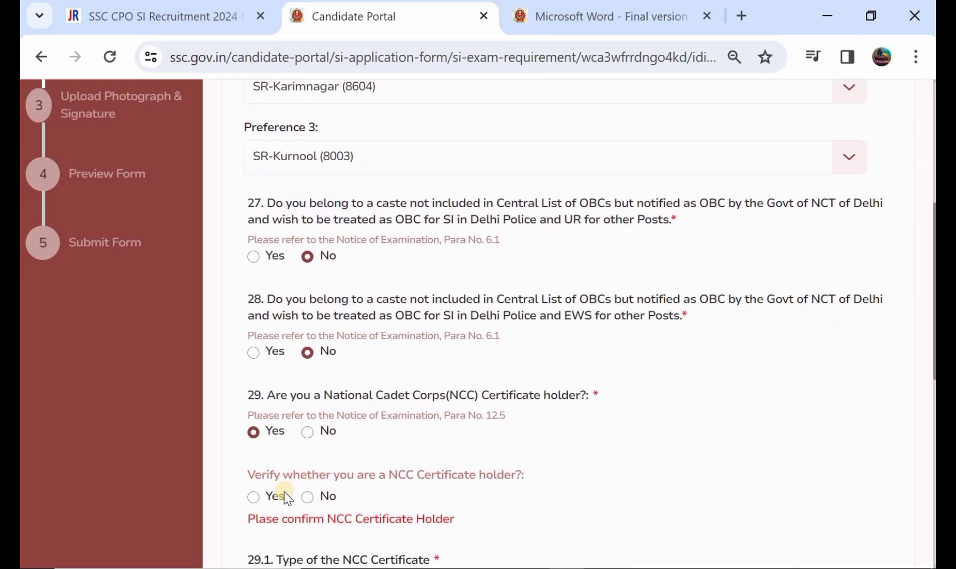
{"action": "left_click", "coordinate": [307, 433]}
{"action": "scroll", "coordinate": [310, 443], "scroll_direction": "down", "scroll_amount": 1}
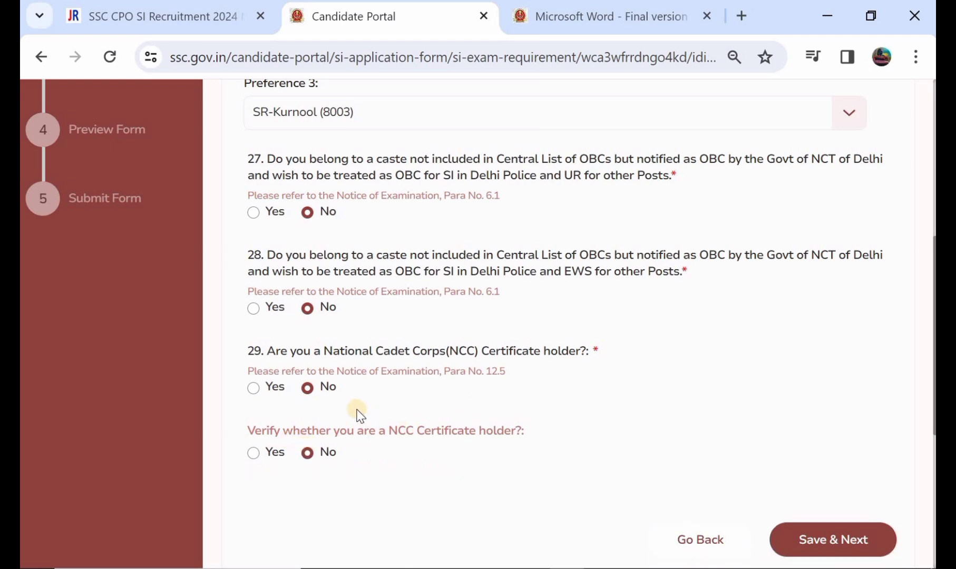
{"action": "left_click", "coordinate": [854, 539]}
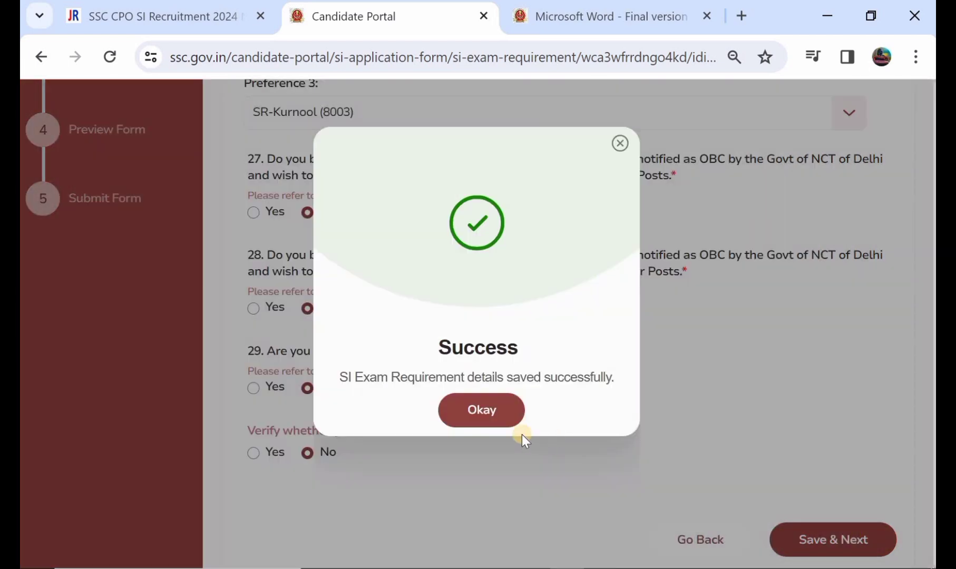
{"action": "left_click", "coordinate": [469, 409]}
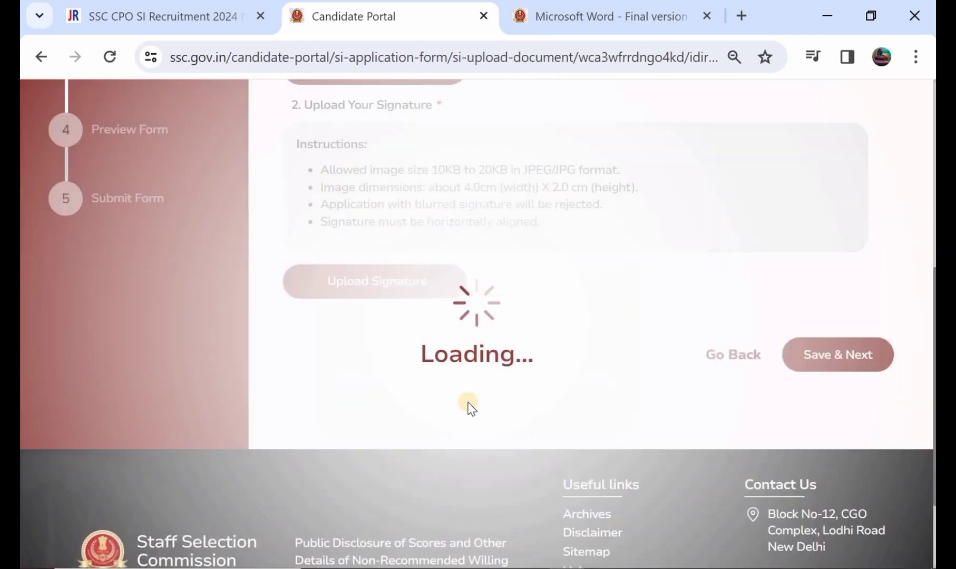
- Read the instructions for capturing the live photograph and for the signature image's size, format and dimensions
{"action": "scroll", "coordinate": [468, 409], "scroll_direction": "up", "scroll_amount": 6}
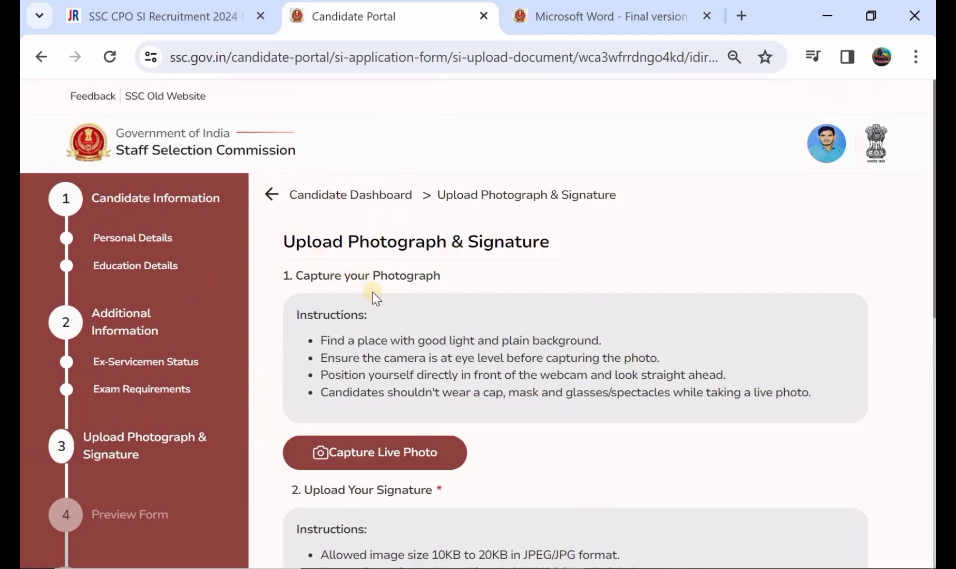
{"action": "scroll", "coordinate": [375, 298], "scroll_direction": "down", "scroll_amount": 1}
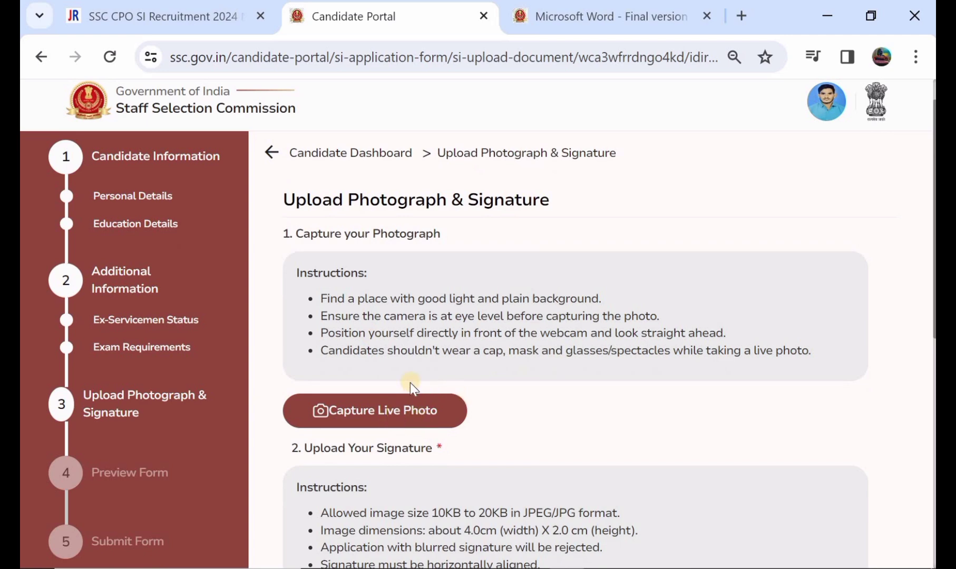
{"action": "scroll", "coordinate": [413, 388], "scroll_direction": "down", "scroll_amount": 2}
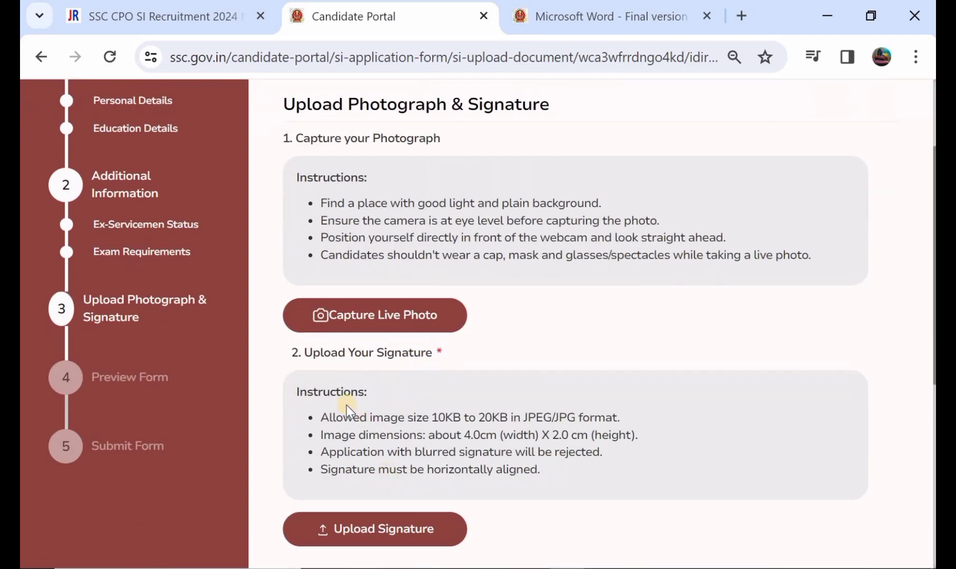
{"action": "scroll", "coordinate": [346, 404], "scroll_direction": "down", "scroll_amount": 2}
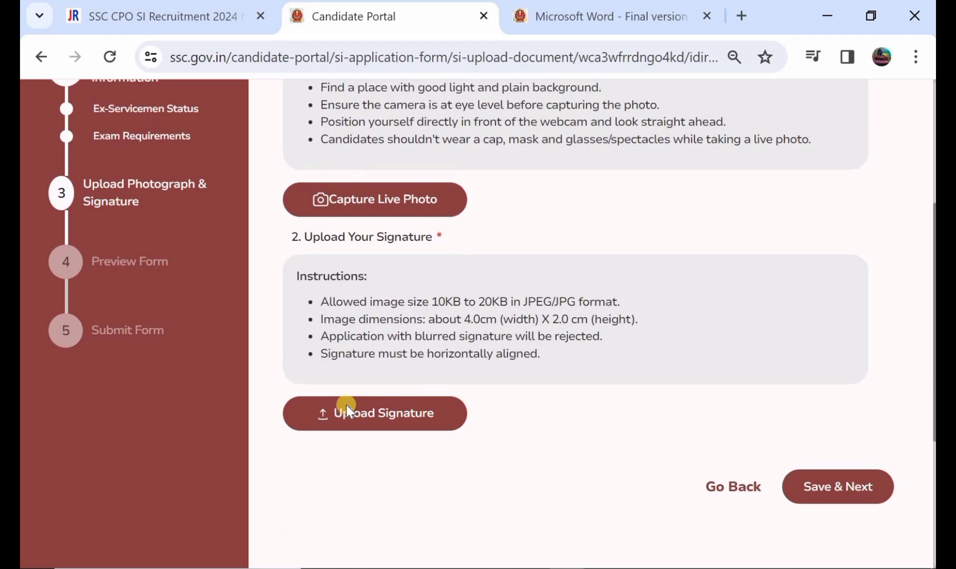
{"action": "scroll", "coordinate": [347, 405], "scroll_direction": "up", "scroll_amount": 3}
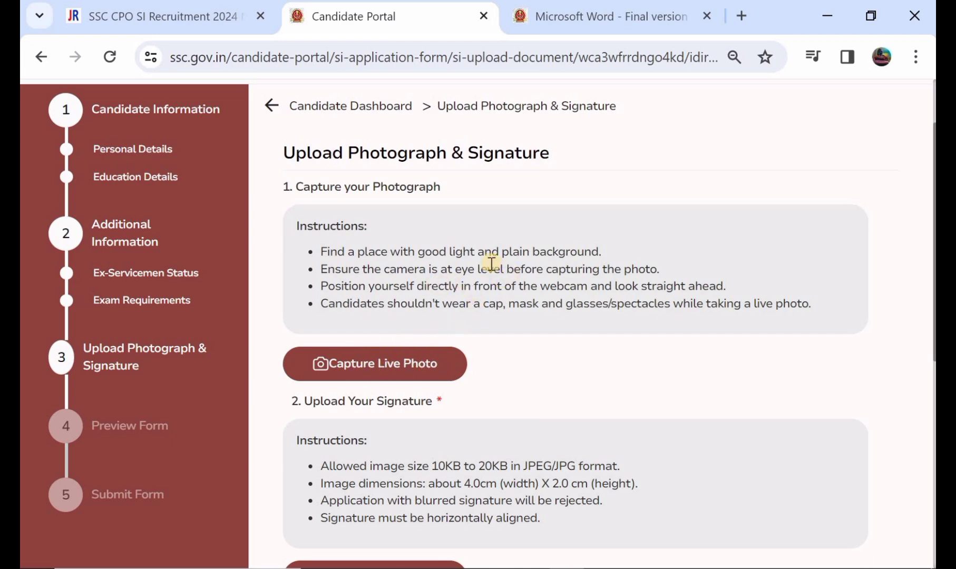
{"action": "scroll", "coordinate": [492, 267], "scroll_direction": "down", "scroll_amount": 1}
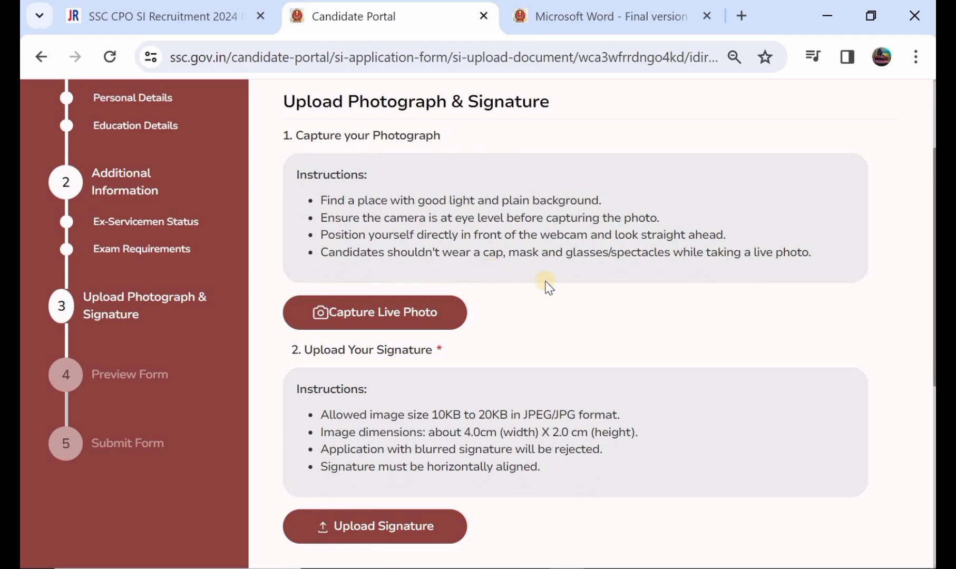
{"action": "scroll", "coordinate": [492, 280], "scroll_direction": "down", "scroll_amount": 1}
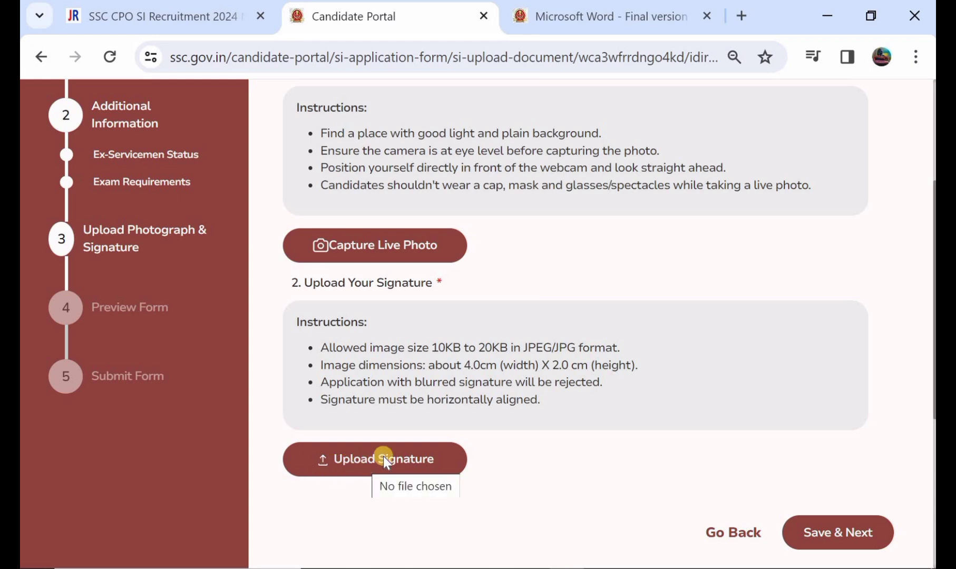
{"action": "scroll", "coordinate": [383, 456], "scroll_direction": "up", "scroll_amount": 4}
{"action": "scroll", "coordinate": [383, 457], "scroll_direction": "down", "scroll_amount": 2}
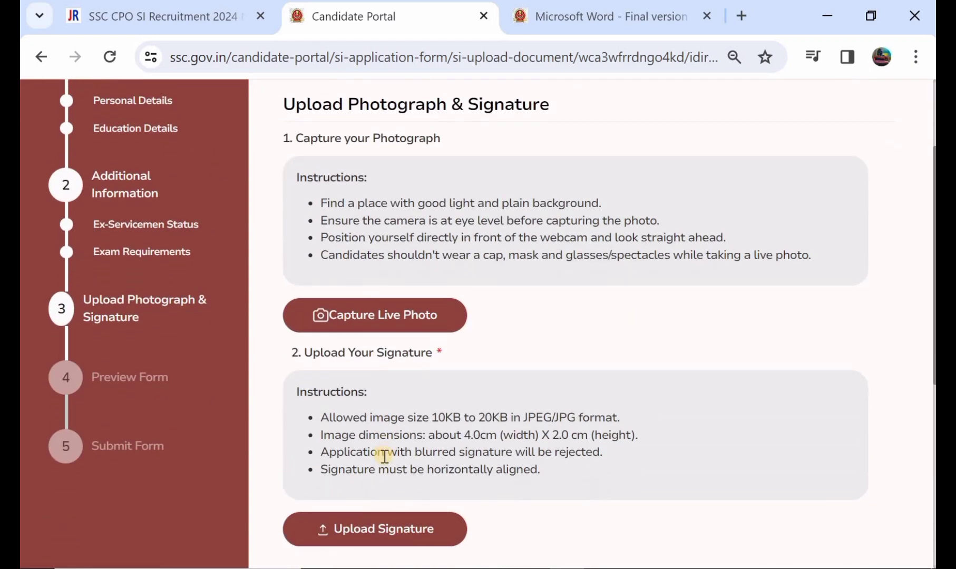
{"action": "scroll", "coordinate": [383, 457], "scroll_direction": "down", "scroll_amount": 2}
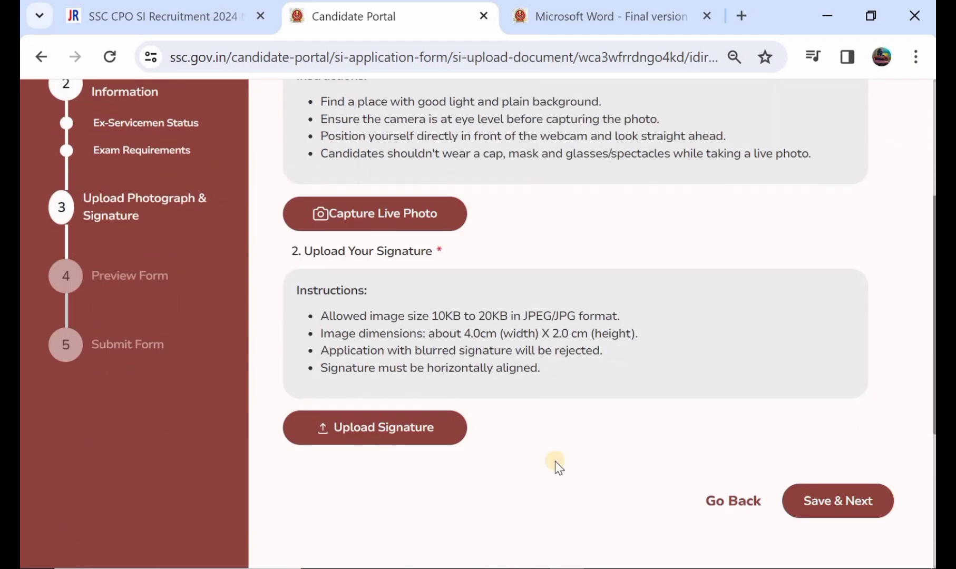
- Save the photograph and signature section, review the whole form preview, and continue to the declaration
{"action": "left_click", "coordinate": [838, 500]}
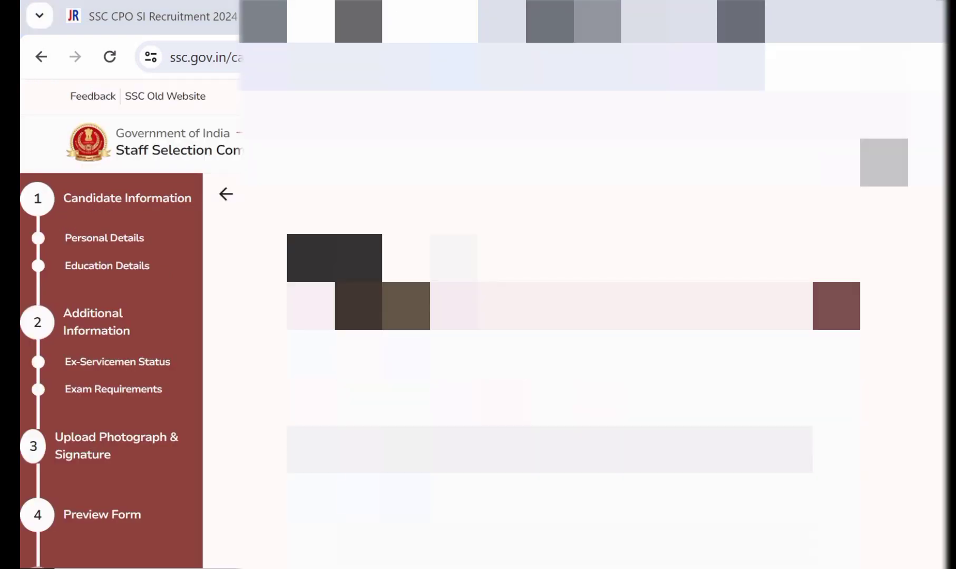
{"action": "scroll", "coordinate": [474, 316], "scroll_direction": "down", "scroll_amount": 1}
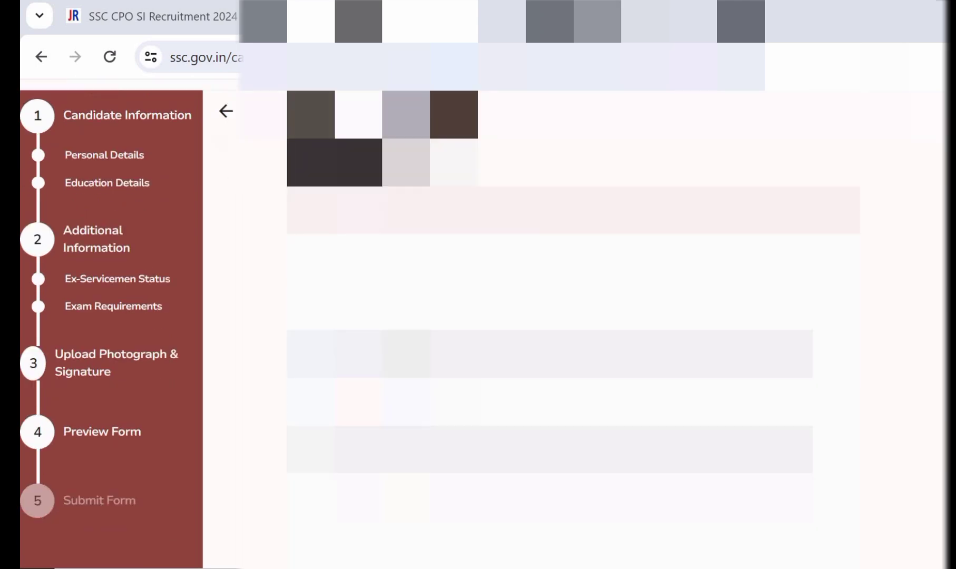
{"action": "scroll", "coordinate": [475, 316], "scroll_direction": "down", "scroll_amount": 10}
{"action": "scroll", "coordinate": [474, 316], "scroll_direction": "down", "scroll_amount": 10}
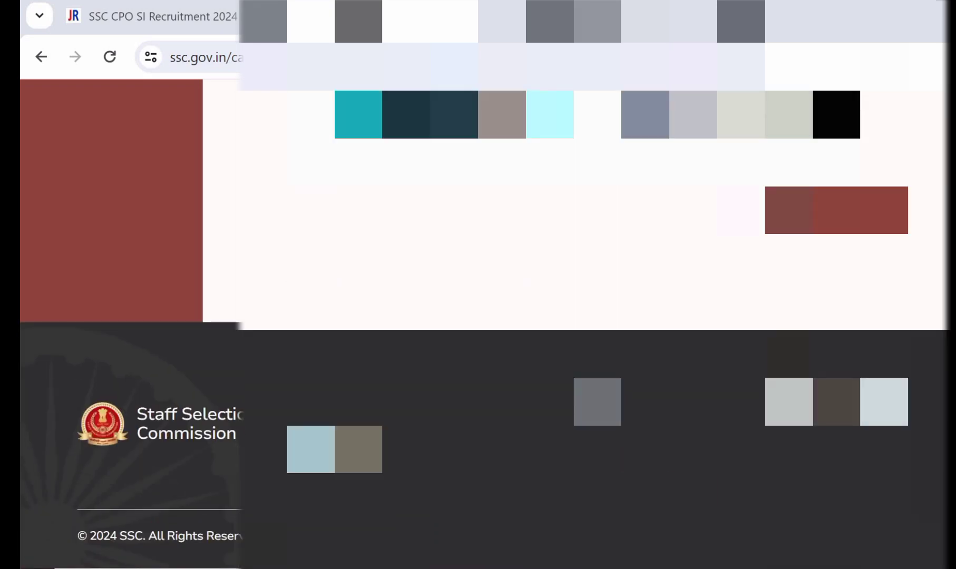
{"action": "scroll", "coordinate": [474, 316], "scroll_direction": "up", "scroll_amount": 1}
{"action": "scroll", "coordinate": [474, 316], "scroll_direction": "down", "scroll_amount": 1}
{"action": "left_click", "coordinate": [854, 220]}
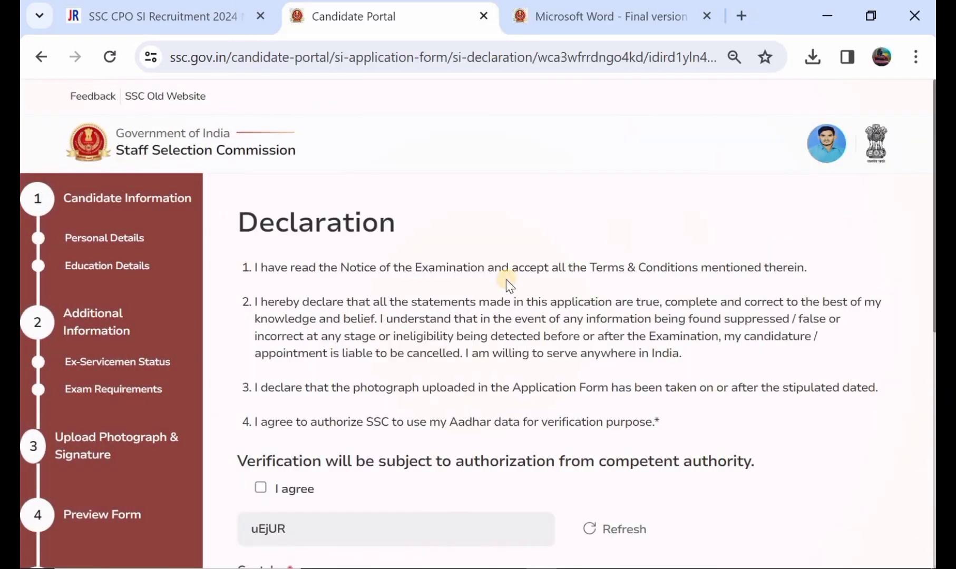
- Agree to the declaration, enter the displayed captcha code, and submit the application
{"action": "scroll", "coordinate": [403, 283], "scroll_direction": "down", "scroll_amount": 2}
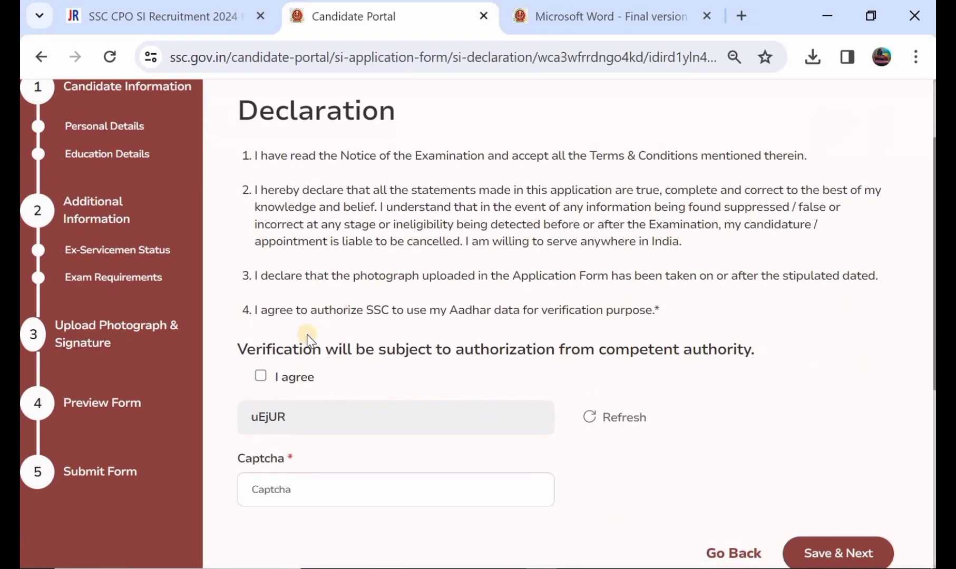
{"action": "left_click", "coordinate": [261, 376]}
{"action": "scroll", "coordinate": [274, 417], "scroll_direction": "down", "scroll_amount": 1}
{"action": "left_click", "coordinate": [295, 444]}
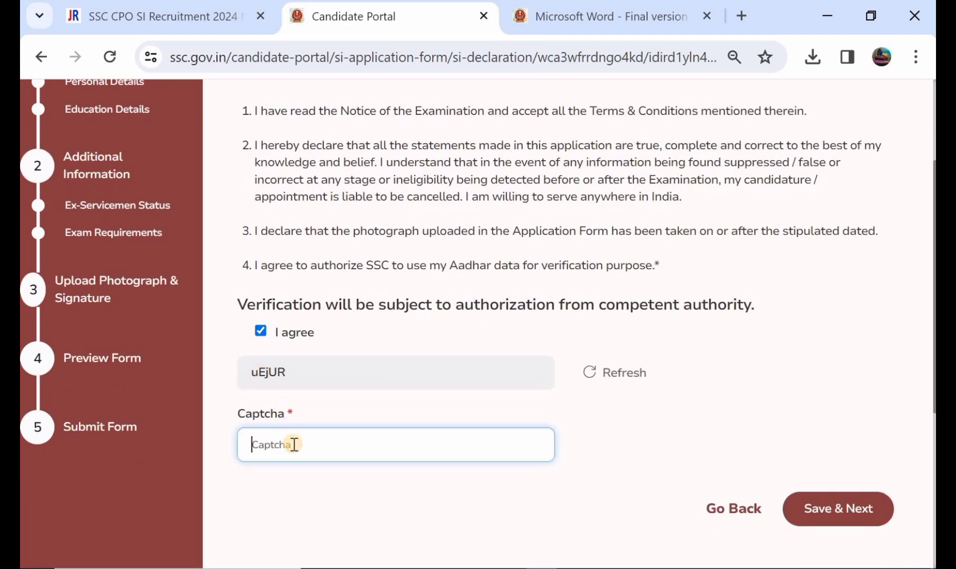
{"action": "type", "text": "uEjUR"}
{"action": "left_click", "coordinate": [816, 510]}
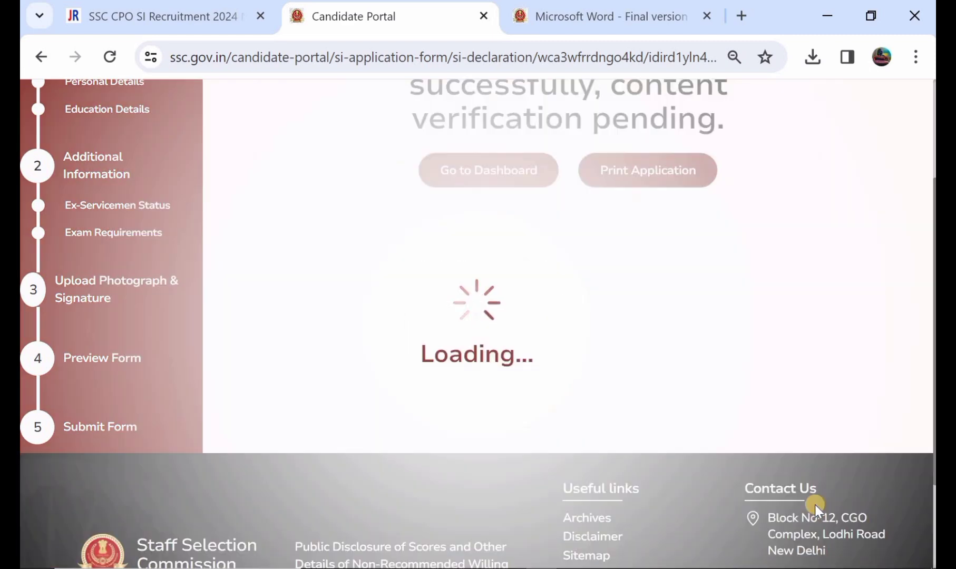
- Go to the candidate dashboard and review the SI/CPO Exam 2024 and Selection Posts entries among the candidate's applications
{"action": "scroll", "coordinate": [535, 363], "scroll_direction": "up", "scroll_amount": 2}
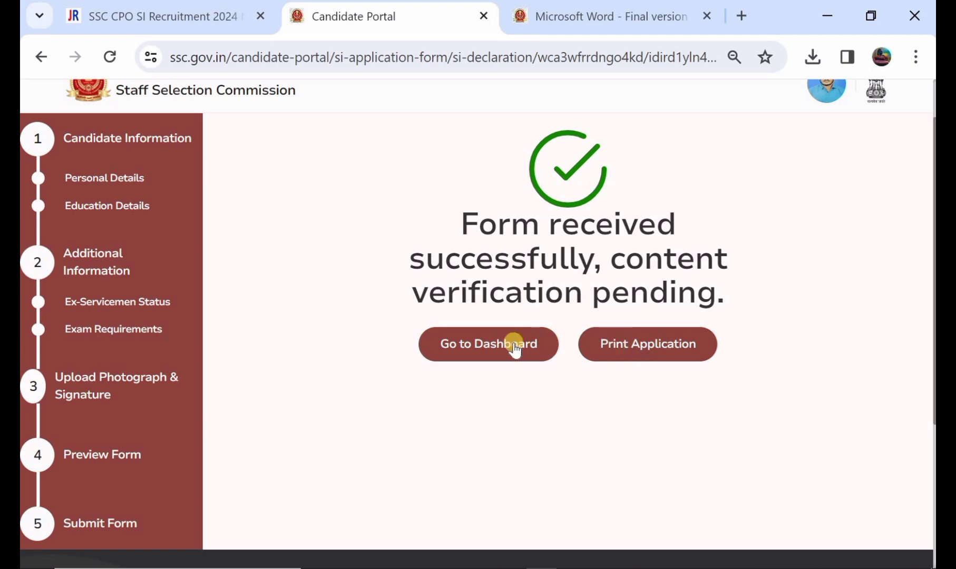
{"action": "left_click", "coordinate": [474, 344]}
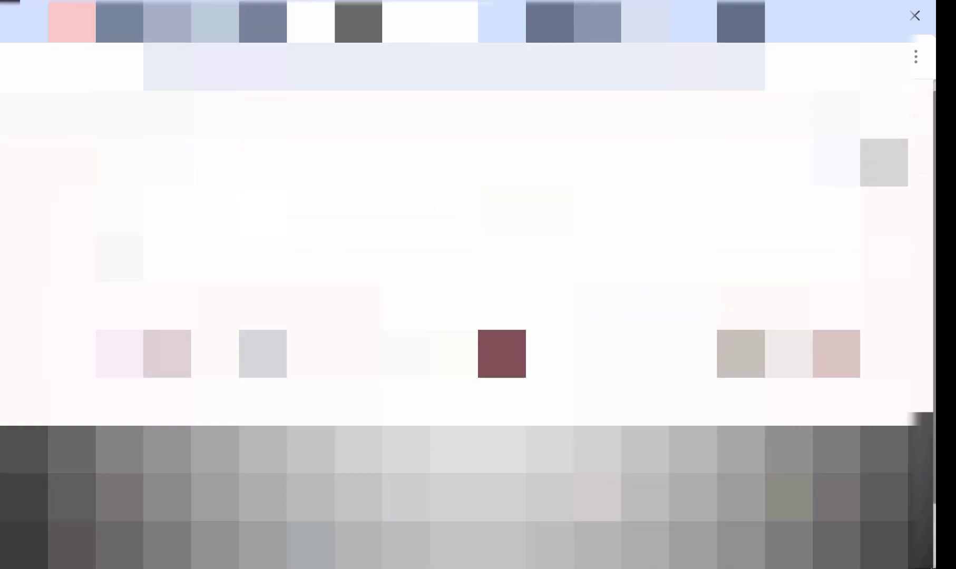
{"action": "scroll", "coordinate": [478, 327], "scroll_direction": "down", "scroll_amount": 7}
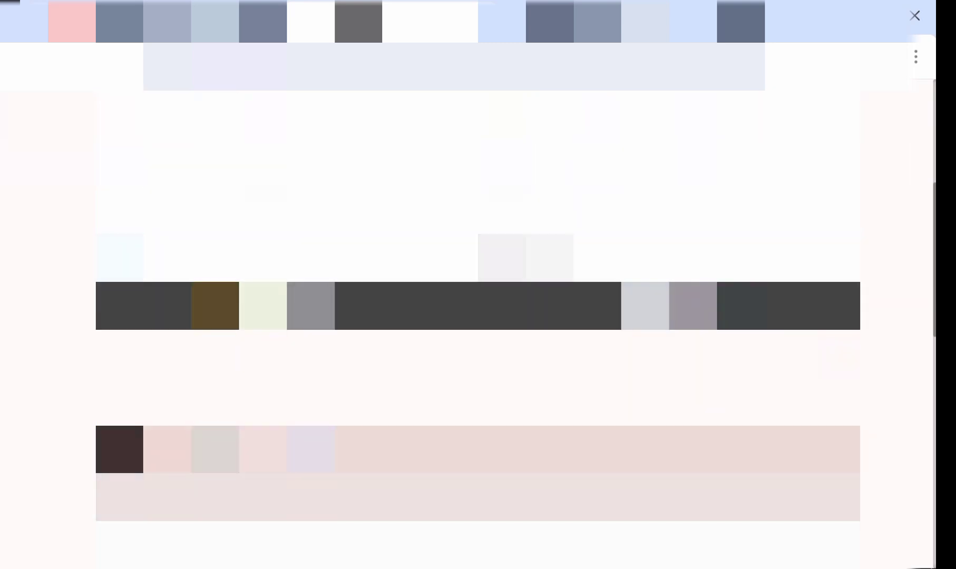
{"action": "scroll", "coordinate": [478, 327], "scroll_direction": "down", "scroll_amount": 6}
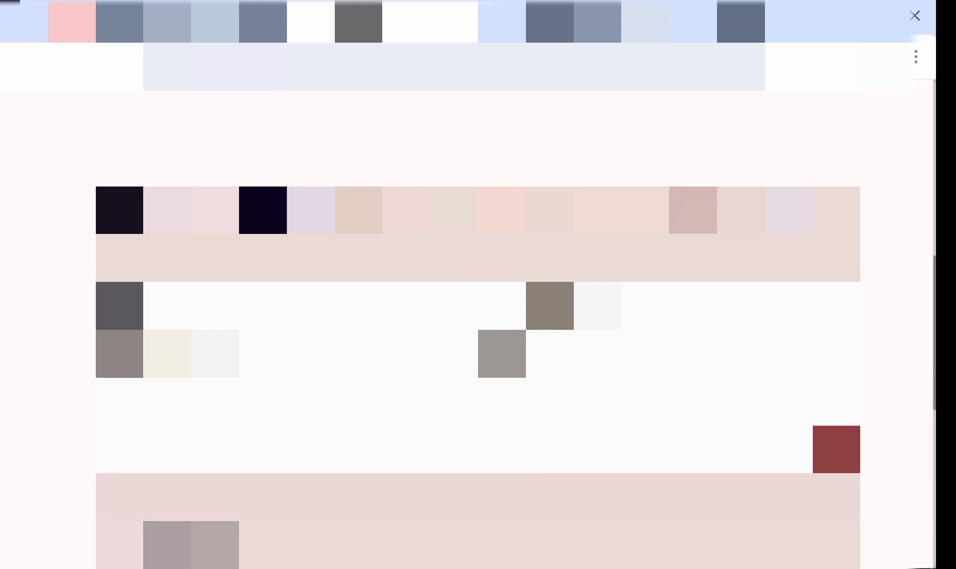
{"action": "scroll", "coordinate": [478, 327], "scroll_direction": "down", "scroll_amount": 5}
{"action": "scroll", "coordinate": [477, 327], "scroll_direction": "up", "scroll_amount": 4}
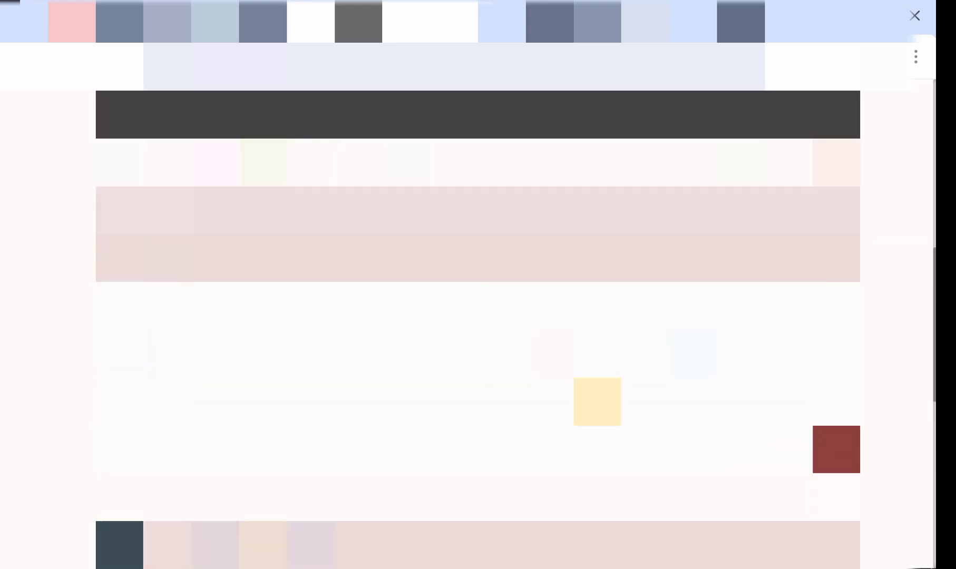
{"action": "scroll", "coordinate": [477, 327], "scroll_direction": "down", "scroll_amount": 5}
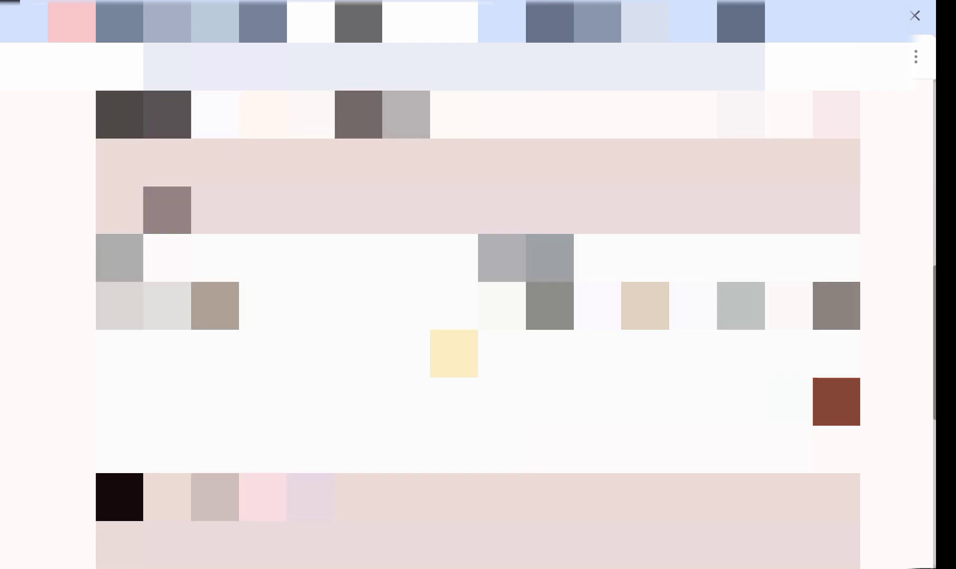
{"action": "scroll", "coordinate": [477, 327], "scroll_direction": "up", "scroll_amount": 5}
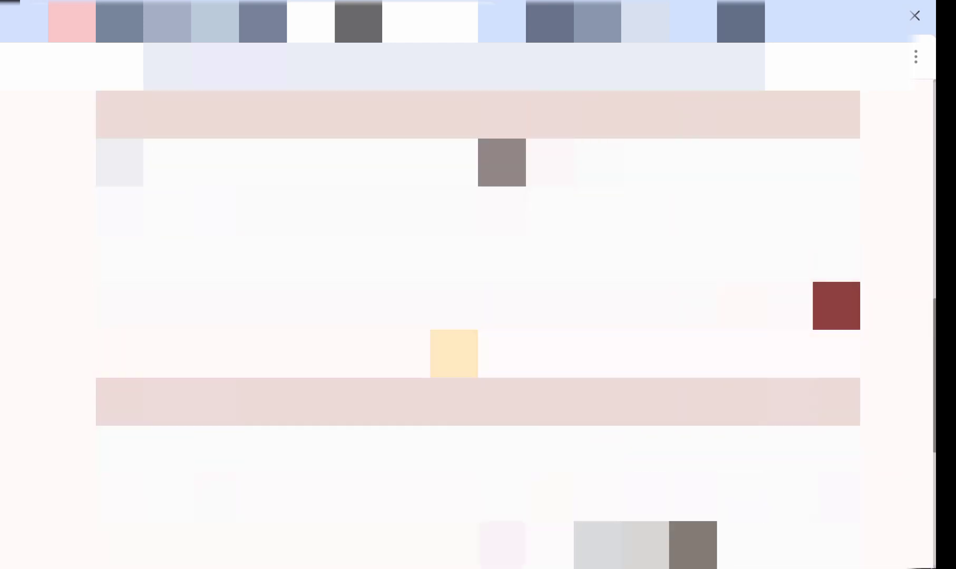
{"action": "scroll", "coordinate": [478, 326], "scroll_direction": "up", "scroll_amount": 5}
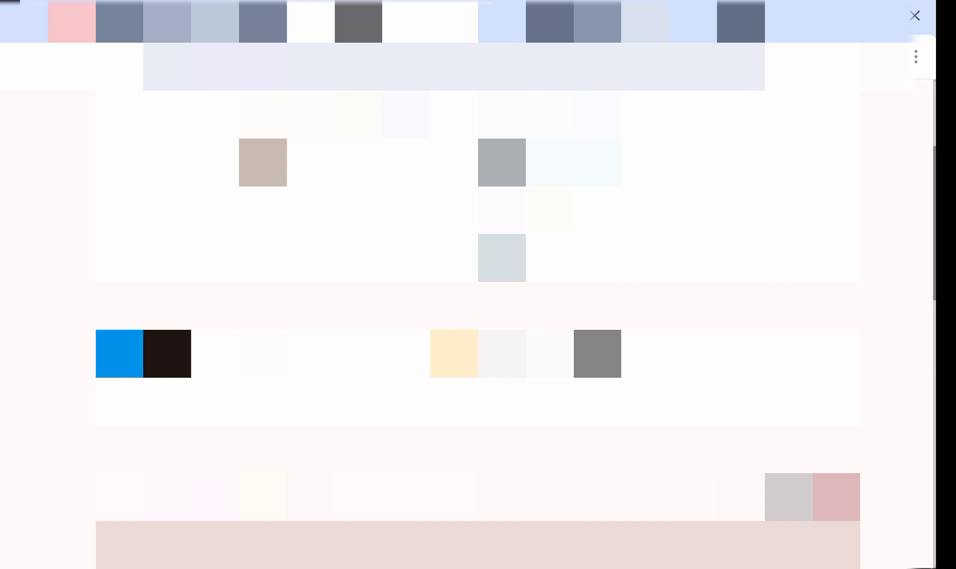
{"action": "scroll", "coordinate": [478, 327], "scroll_direction": "up", "scroll_amount": 2}
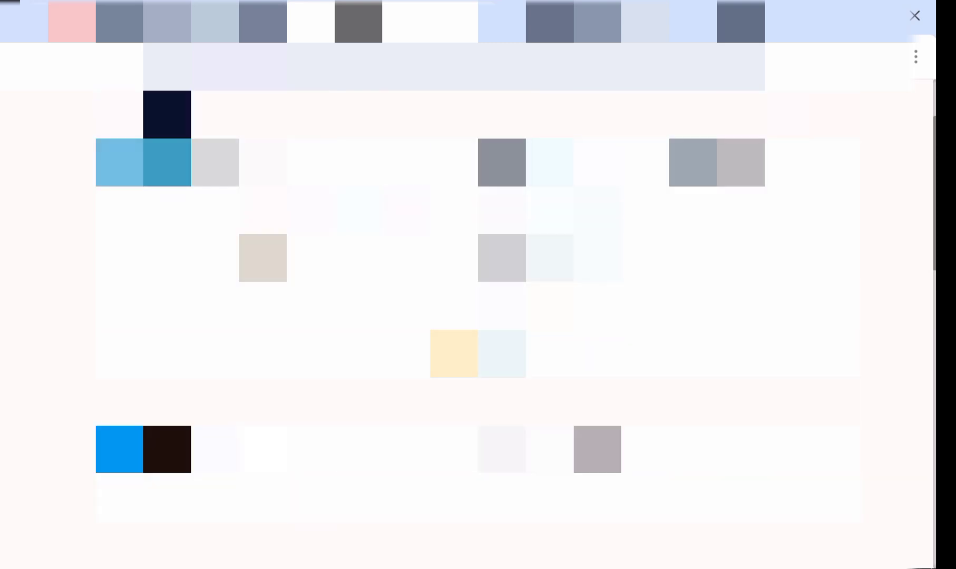
{"action": "scroll", "coordinate": [477, 327], "scroll_direction": "up", "scroll_amount": 1}
{"action": "scroll", "coordinate": [478, 327], "scroll_direction": "down", "scroll_amount": 2}
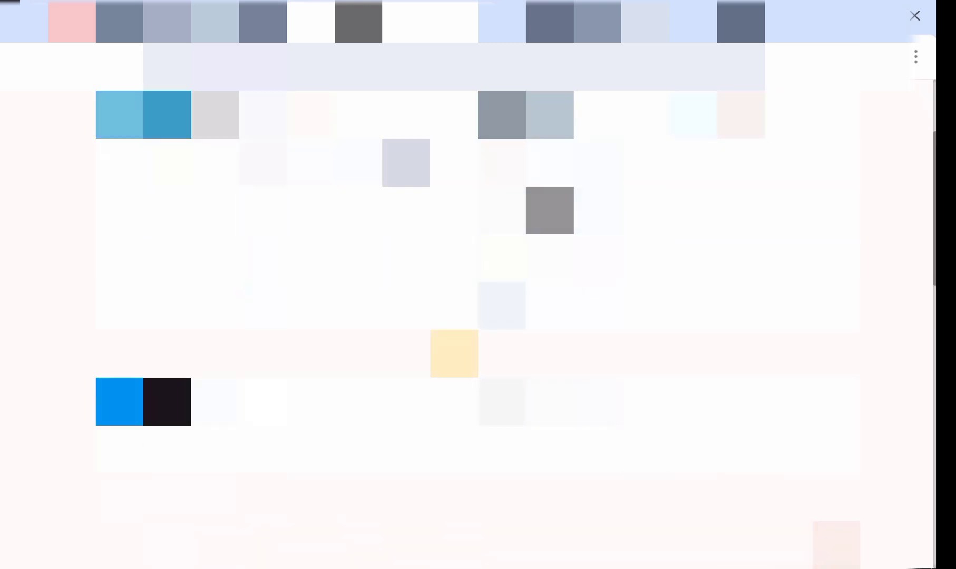
{"action": "scroll", "coordinate": [478, 327], "scroll_direction": "down", "scroll_amount": 6}
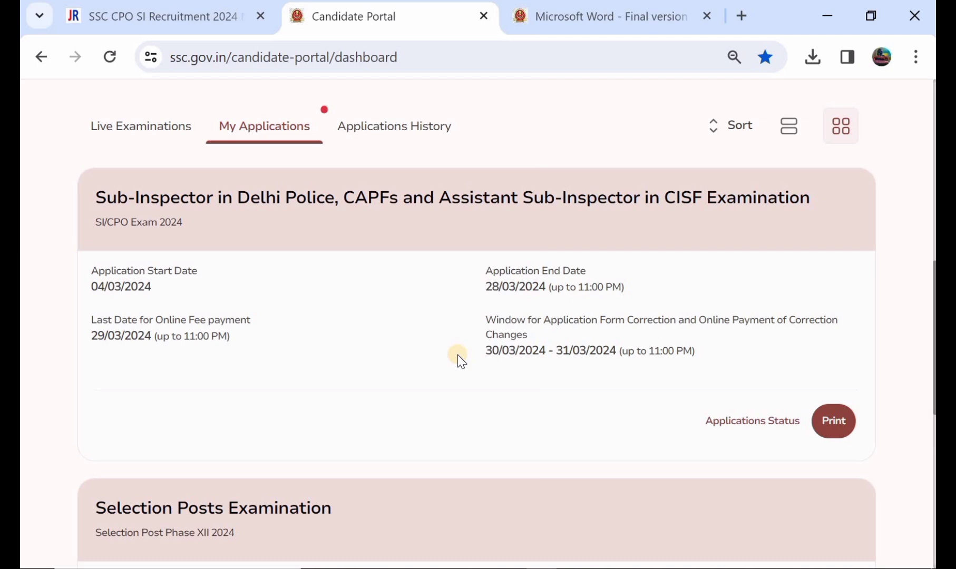
{"action": "scroll", "coordinate": [457, 355], "scroll_direction": "down", "scroll_amount": 3}
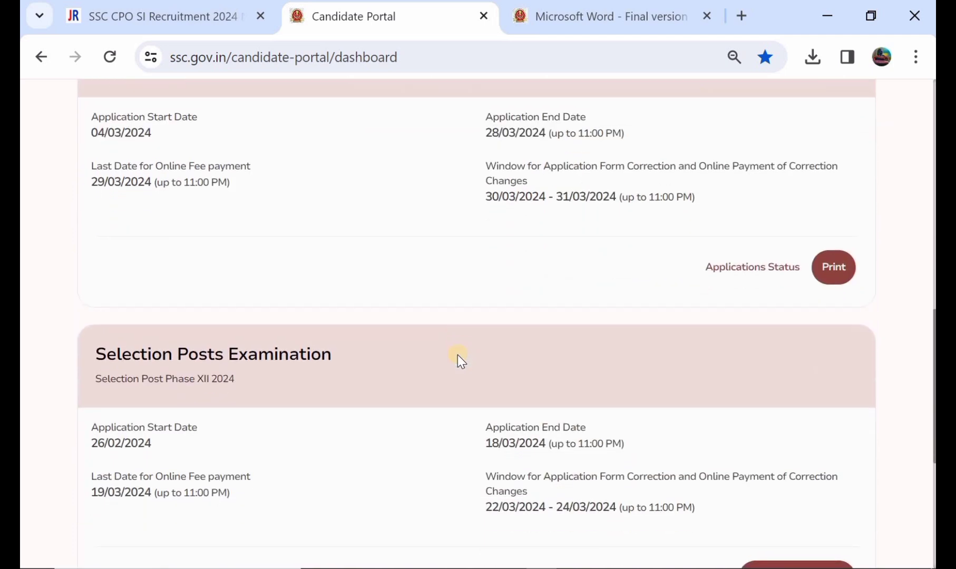
{"action": "scroll", "coordinate": [458, 356], "scroll_direction": "down", "scroll_amount": 1}
{"action": "scroll", "coordinate": [457, 355], "scroll_direction": "down", "scroll_amount": 3}
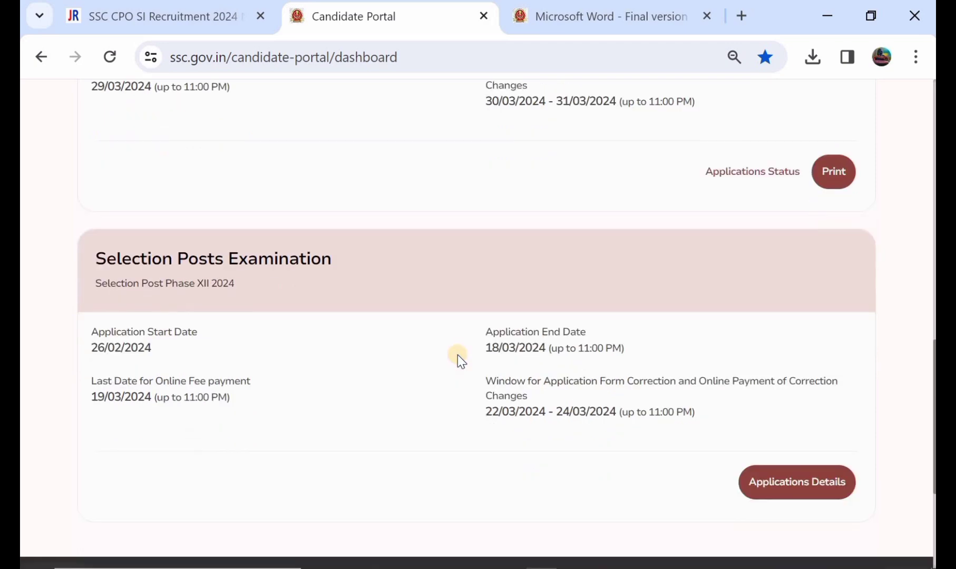
{"action": "scroll", "coordinate": [457, 354], "scroll_direction": "up", "scroll_amount": 7}
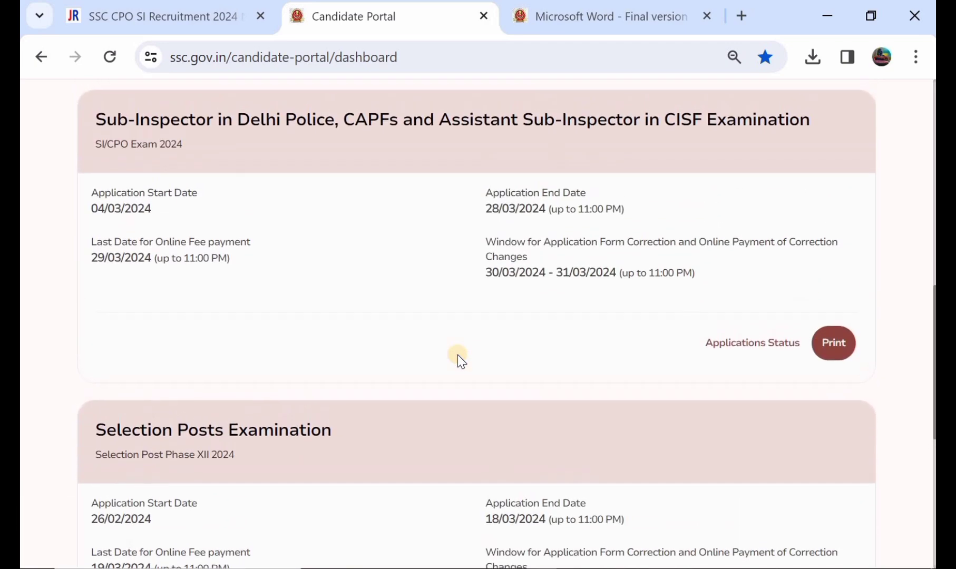